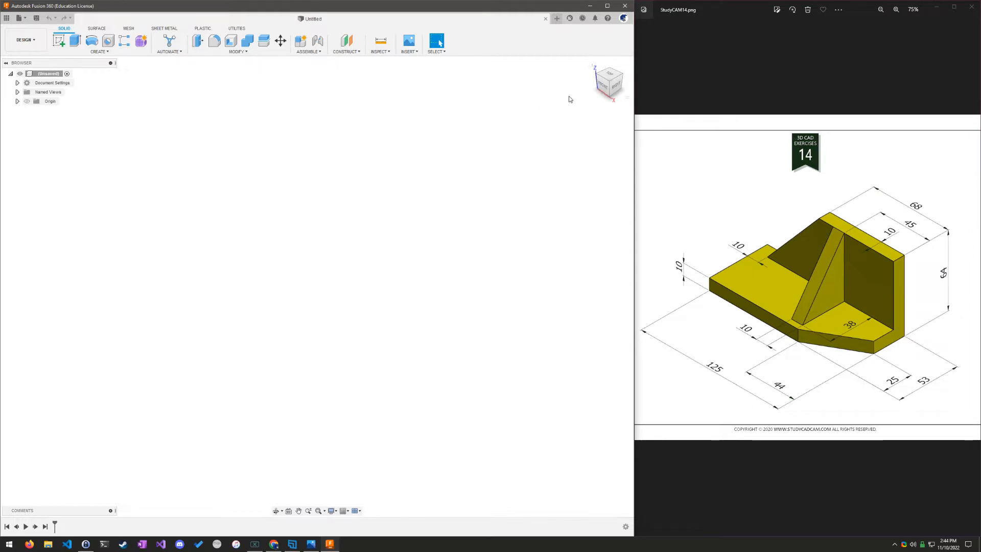
# Start a new sketch on the horizontal origin plane in the top view
pyautogui.click(609, 74)
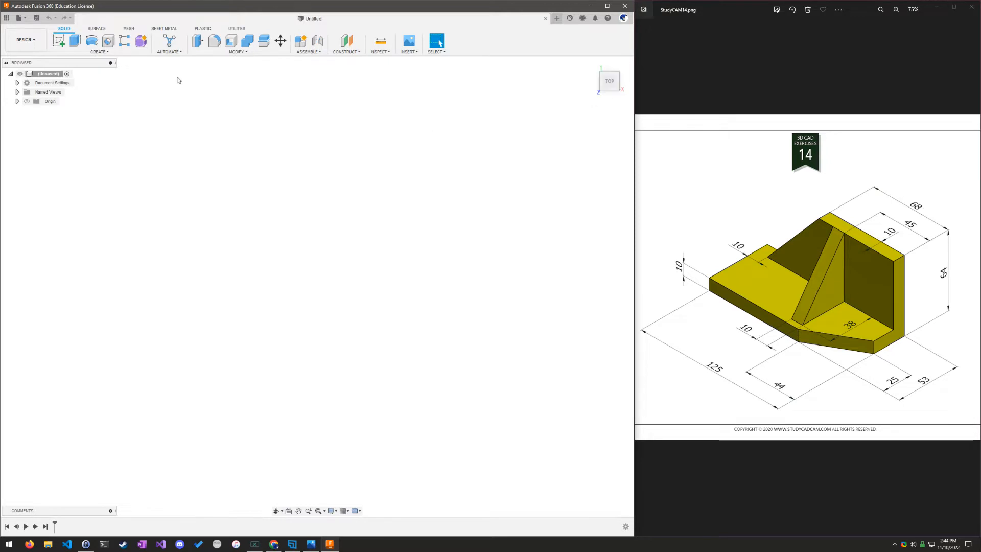
pyautogui.click(60, 41)
pyautogui.click(344, 255)
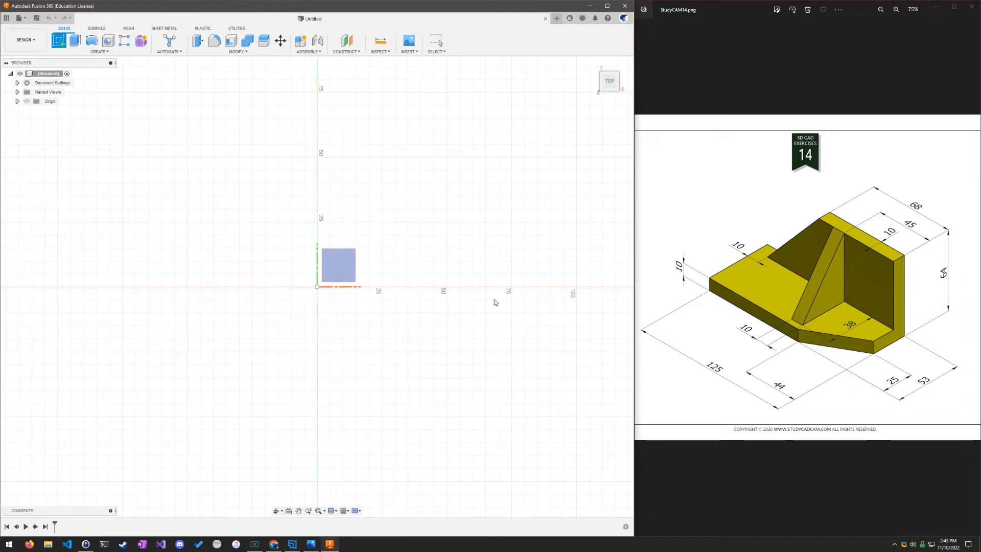
pyautogui.click(336, 263)
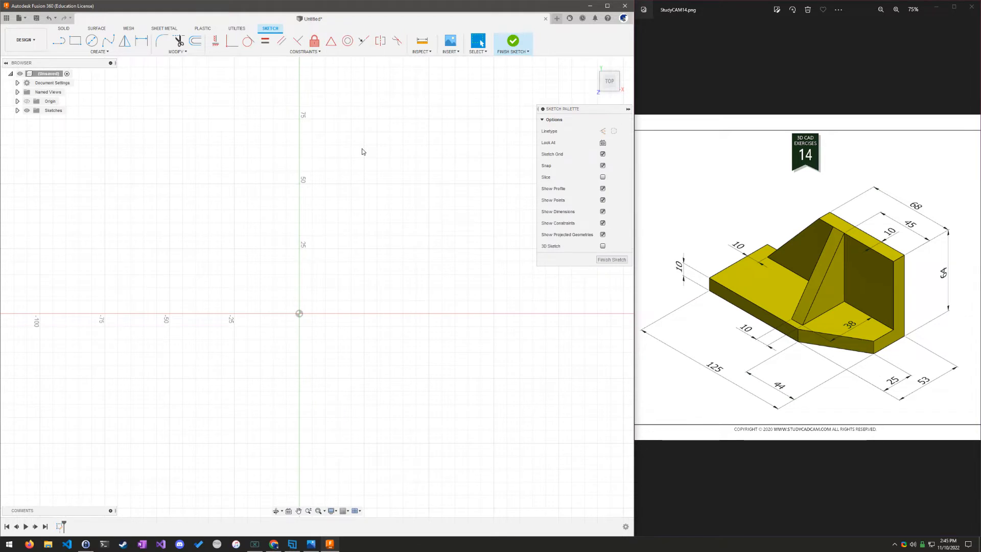
# Draw a closed line outline from the origin, about 125 by 58 mm, with the lower right corner cut diagonally about 35 by 25 mm
pyautogui.moveTo(389, 311); pyautogui.dragTo(226, 365, button='middle')
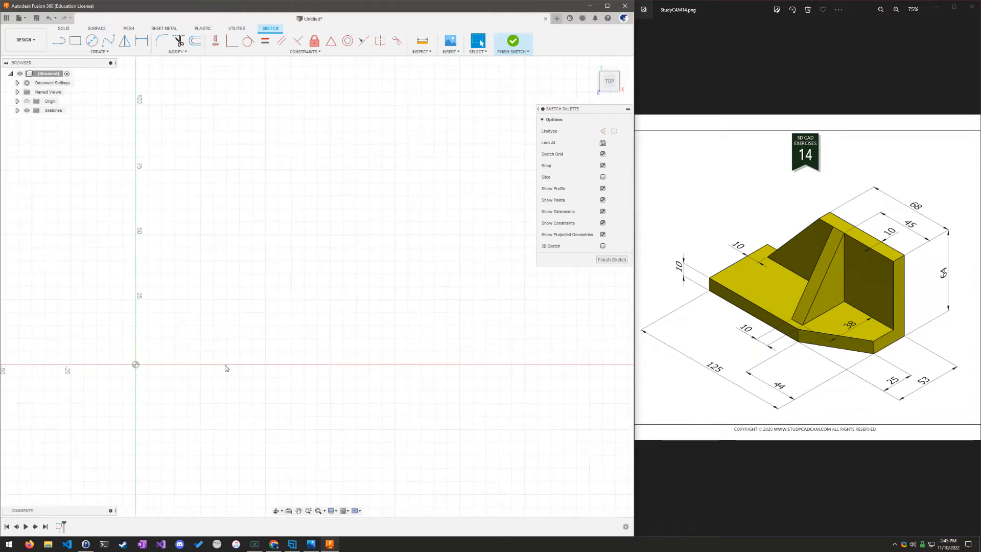
pyautogui.click(59, 41)
pyautogui.click(135, 365)
pyautogui.click(369, 364)
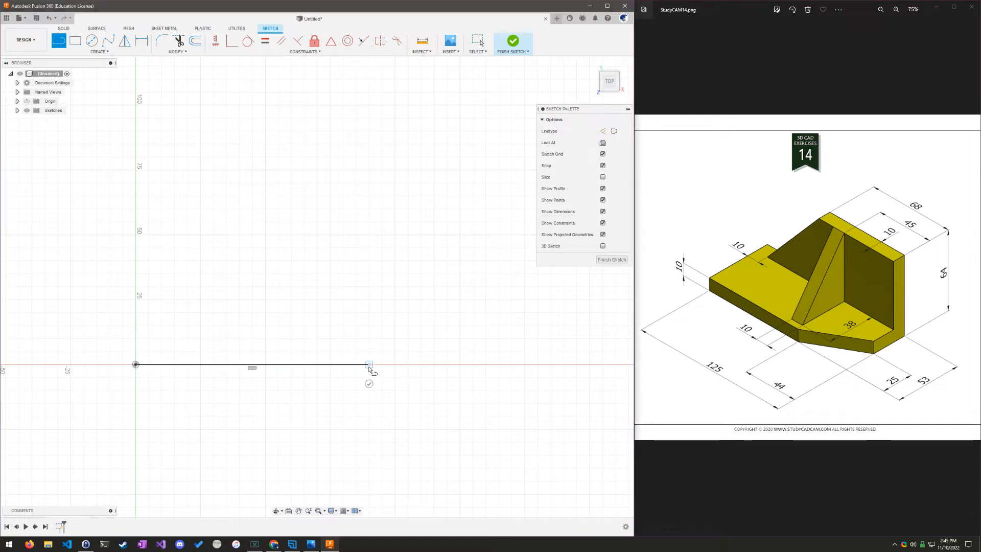
pyautogui.click(460, 301)
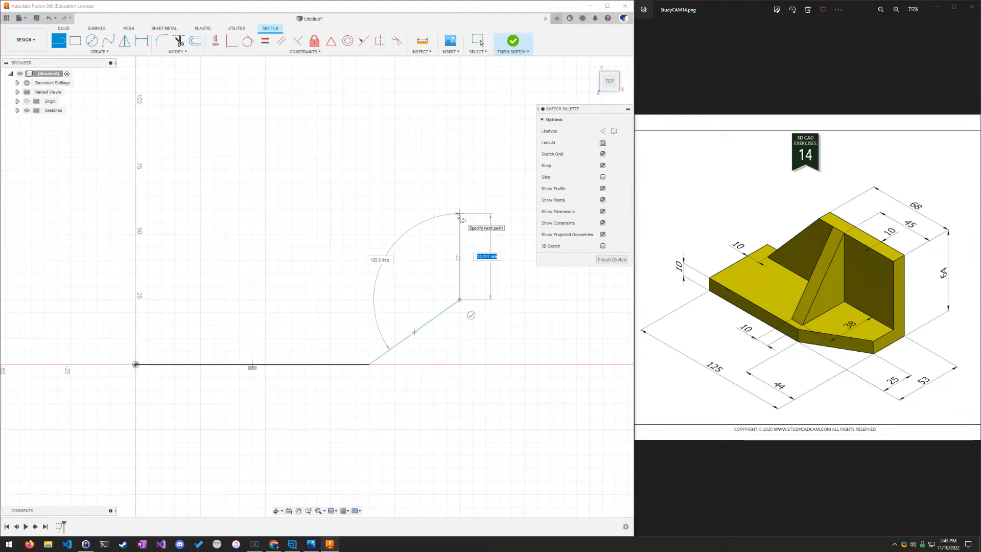
pyautogui.click(460, 213)
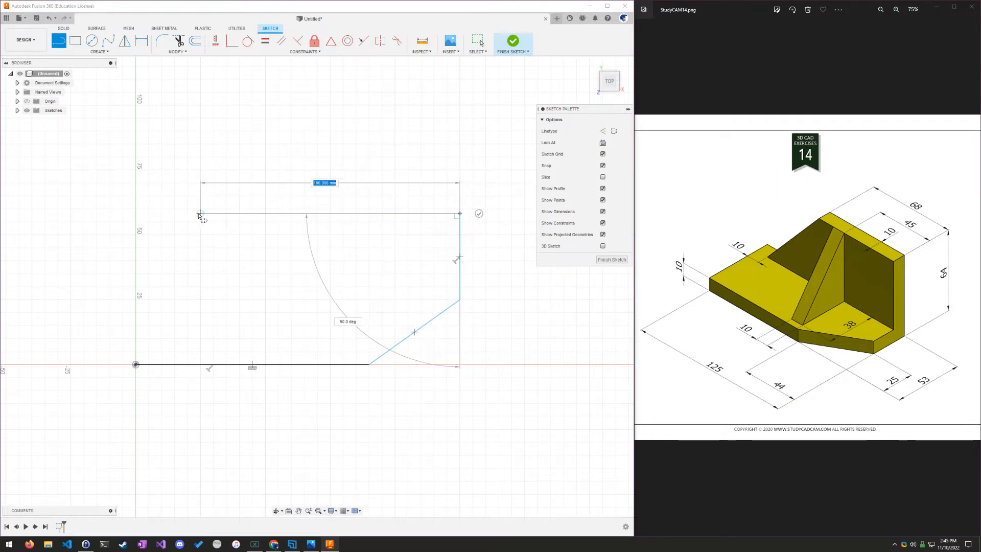
pyautogui.click(136, 214)
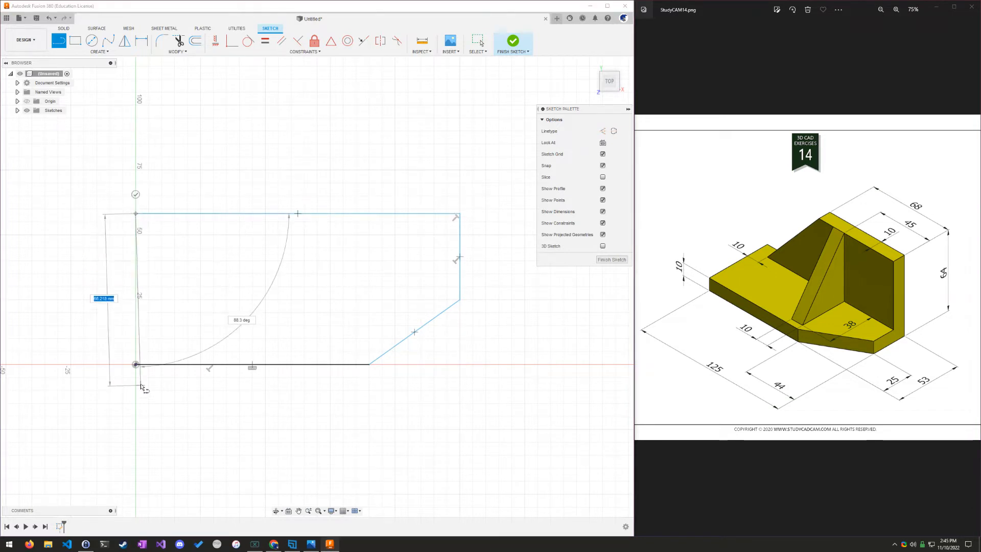
pyautogui.click(136, 364)
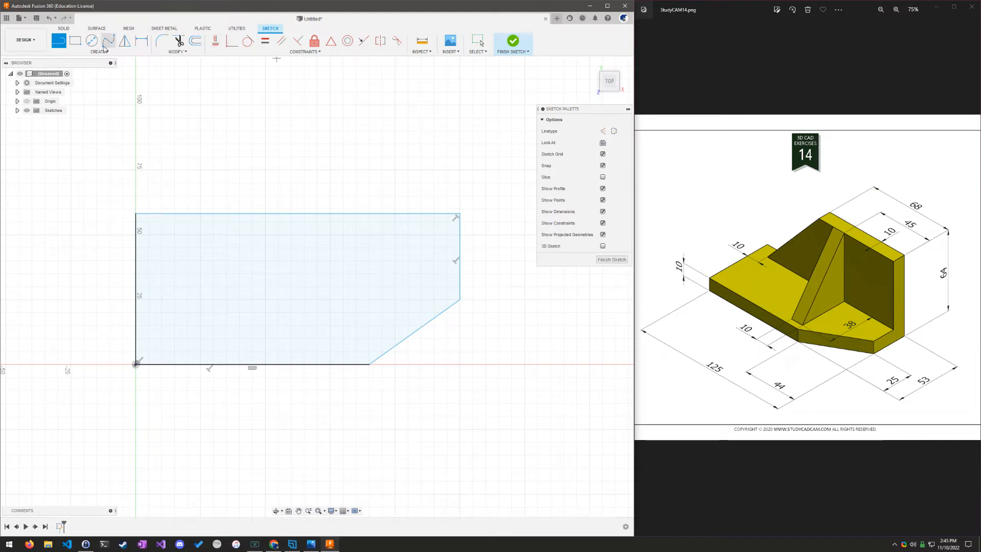
# Dimension the outline's overall length at 125 mm and its overall height at 53 mm
pyautogui.click(143, 45)
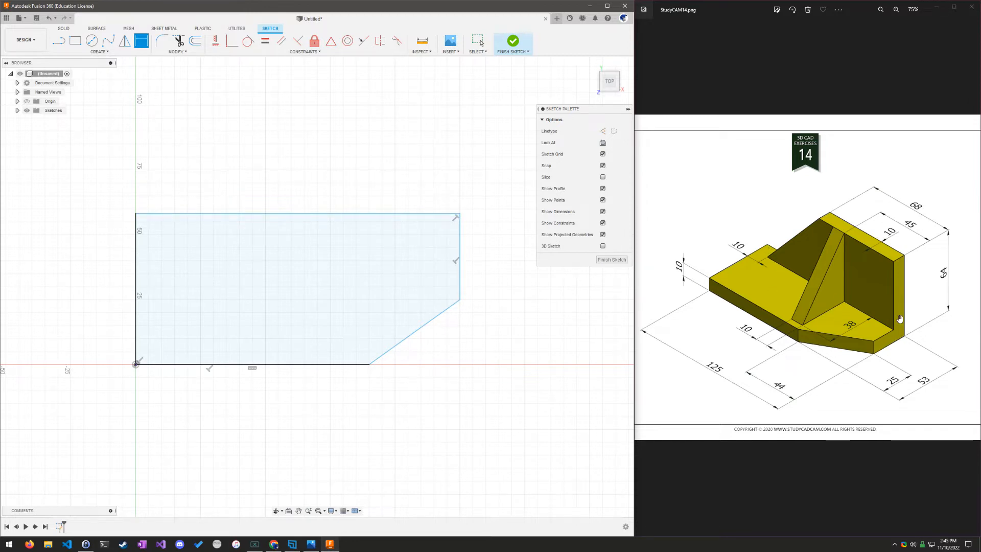
pyautogui.click(320, 215)
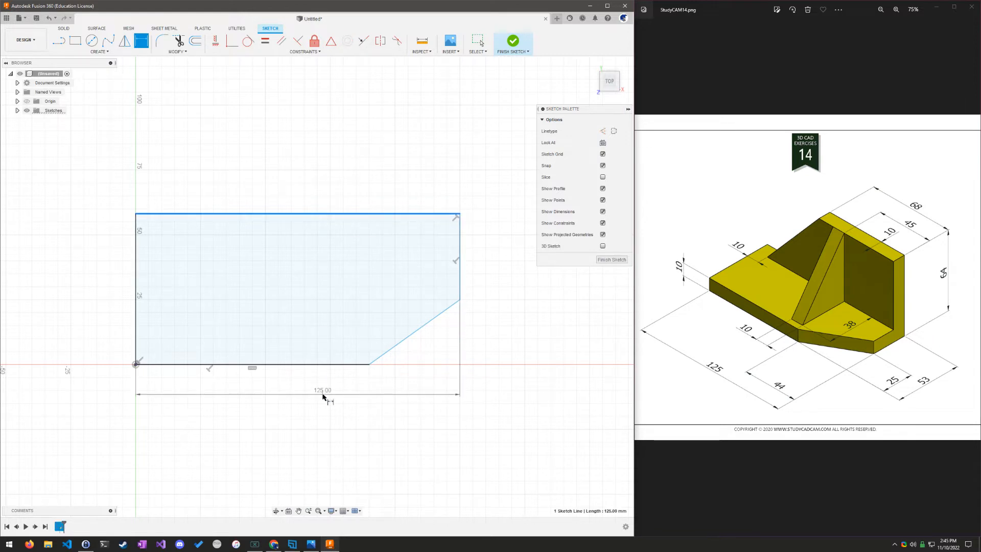
pyautogui.click(279, 408)
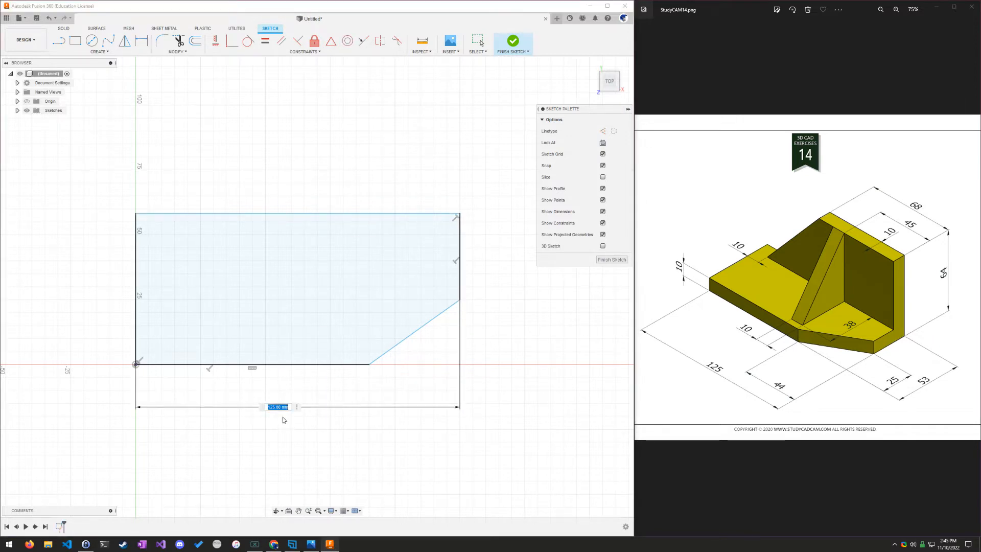
pyautogui.press('Return')
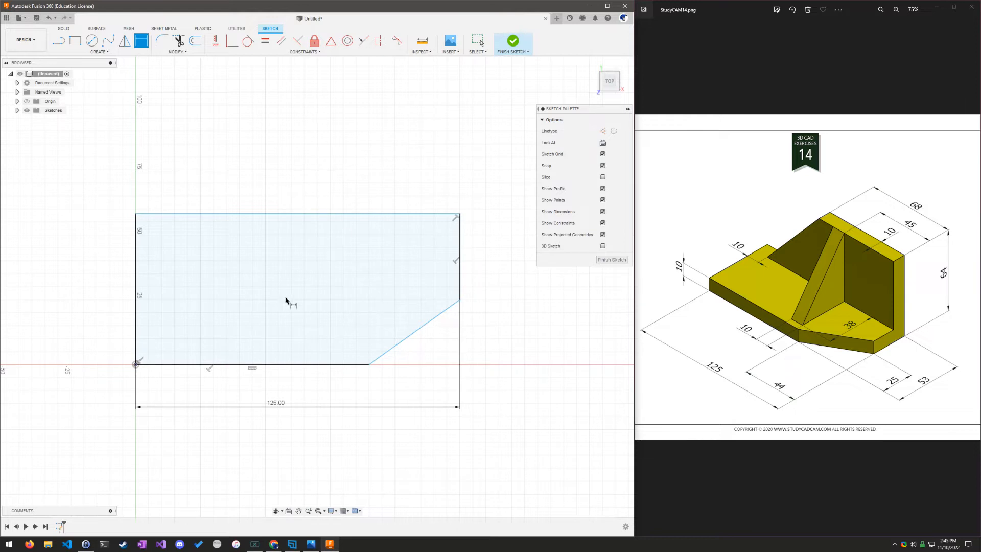
pyautogui.click(137, 271)
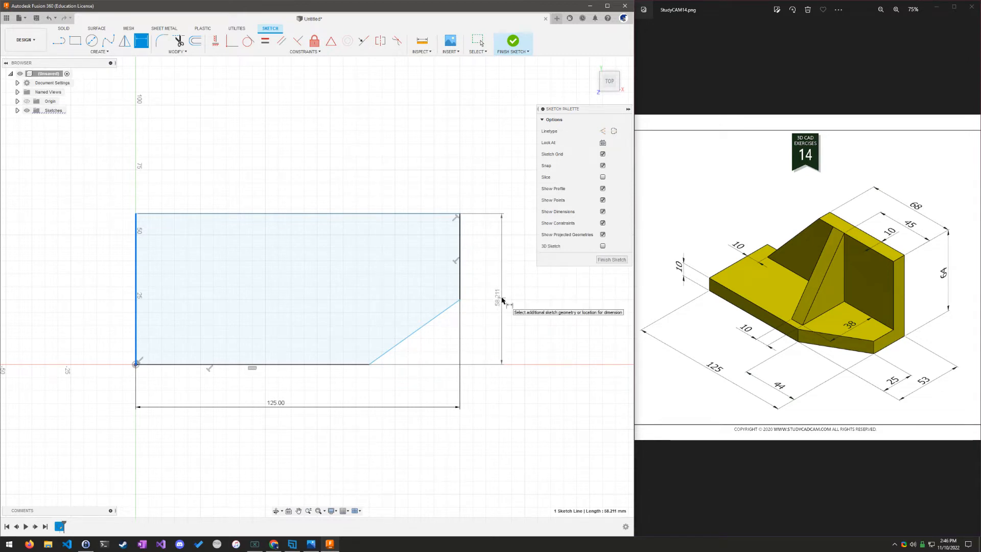
pyautogui.click(501, 300)
pyautogui.write('53')
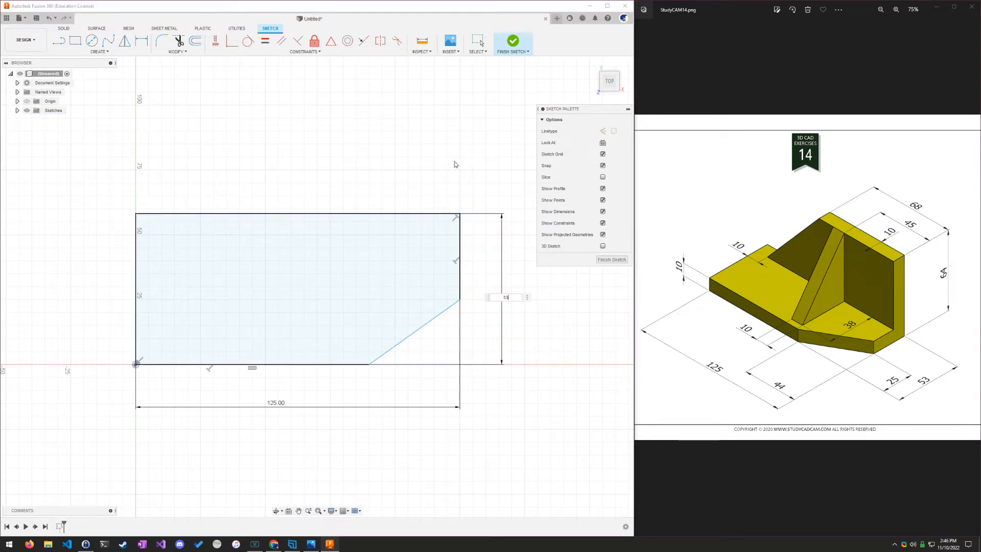
pyautogui.press('Return')
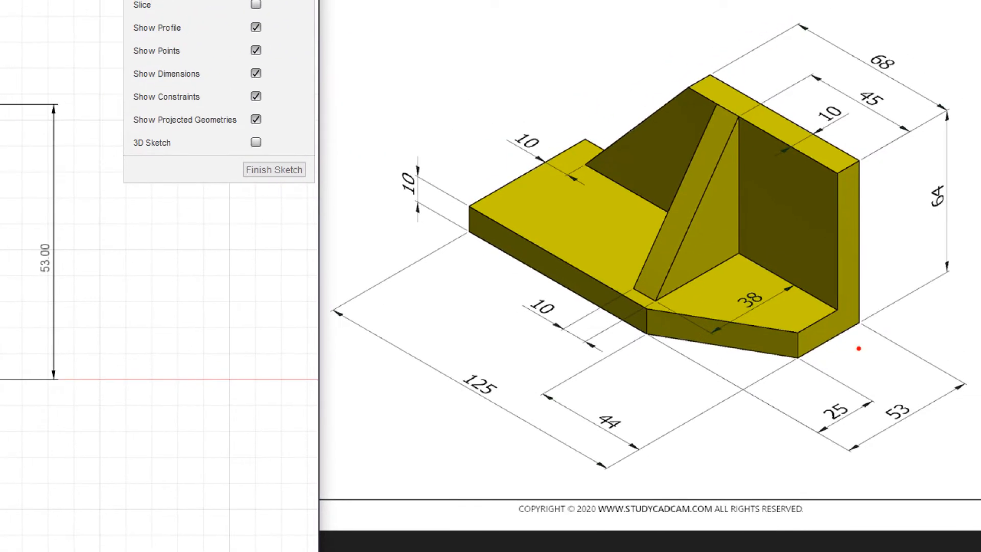
pyautogui.moveTo(859, 323)
pyautogui.mouseDown()
pyautogui.moveTo(799, 355)
pyautogui.moveTo(910, 399)
pyautogui.mouseUp()
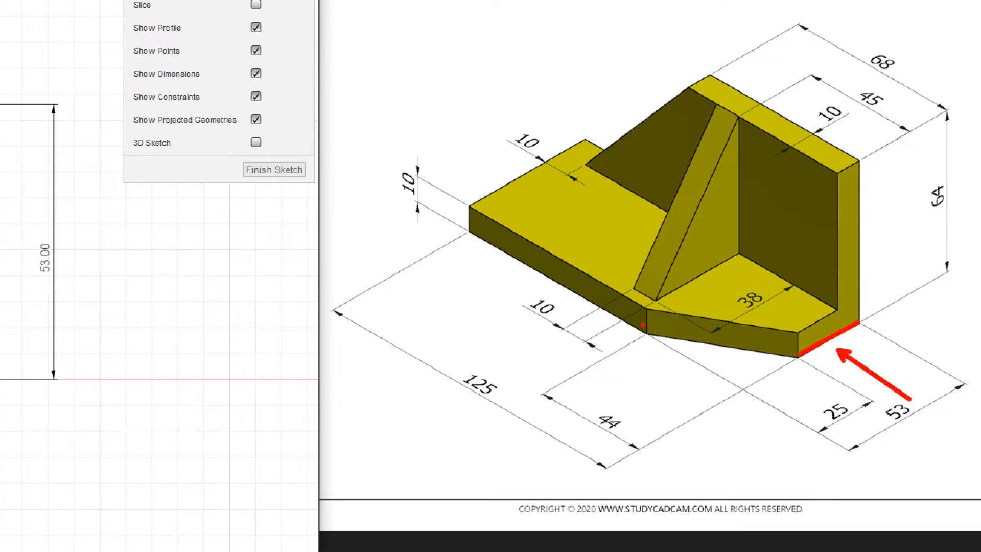
pyautogui.moveTo(646, 335)
pyautogui.keyDown('shift'); pyautogui.mouseDown()
pyautogui.moveTo(453, 223)
pyautogui.moveTo(468, 234)
pyautogui.moveTo(404, 337)
pyautogui.moveTo(428, 305)
pyautogui.mouseUp(); pyautogui.keyUp('shift')
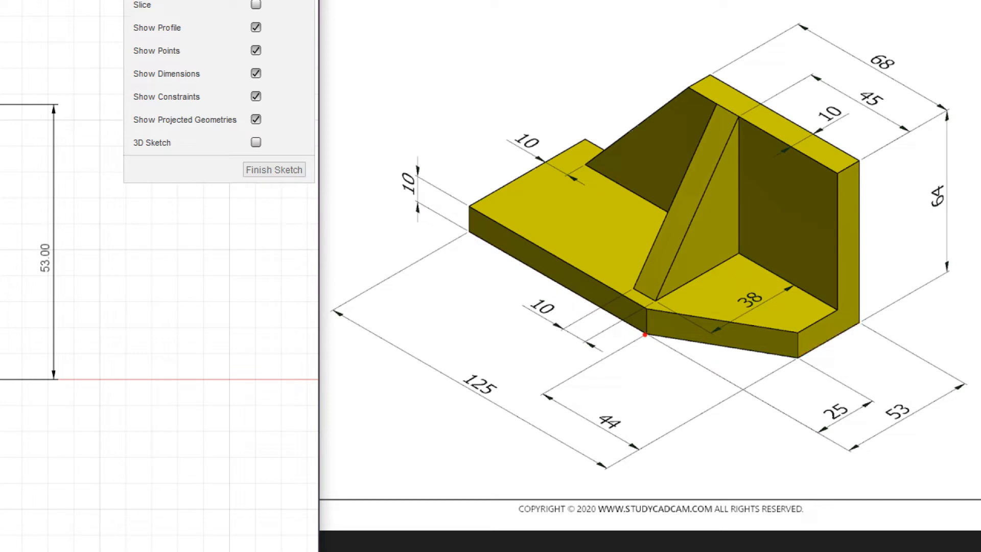
pyautogui.keyDown('shift'); pyautogui.moveTo(645, 333); pyautogui.dragTo(801, 356); pyautogui.keyUp('shift')
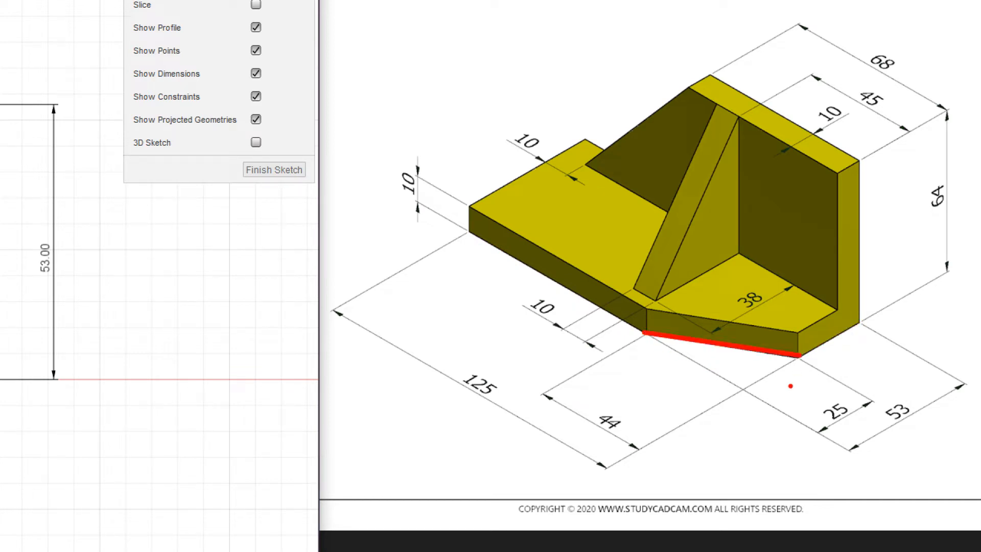
pyautogui.keyDown('shift'); pyautogui.moveTo(645, 333); pyautogui.dragTo(646, 412); pyautogui.keyUp('shift')
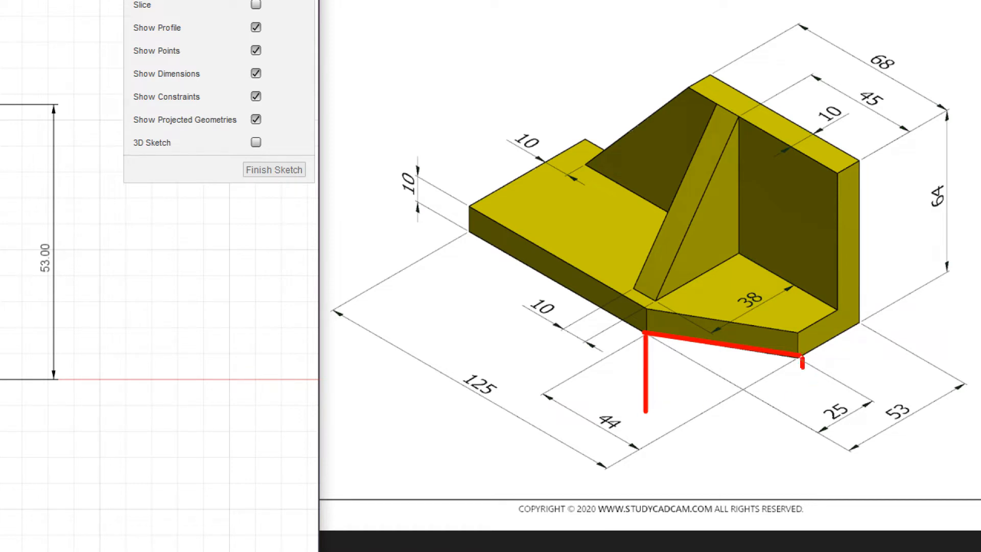
pyautogui.keyDown('shift'); pyautogui.moveTo(803, 366); pyautogui.dragTo(801, 432); pyautogui.keyUp('shift')
pyautogui.moveTo(789, 398)
pyautogui.keyDown('ctrl'); pyautogui.keyDown('shift'); pyautogui.mouseDown()
pyautogui.moveTo(631, 371)
pyautogui.moveTo(684, 398)
pyautogui.moveTo(725, 389)
pyautogui.mouseUp(); pyautogui.keyUp('shift'); pyautogui.keyUp('ctrl')
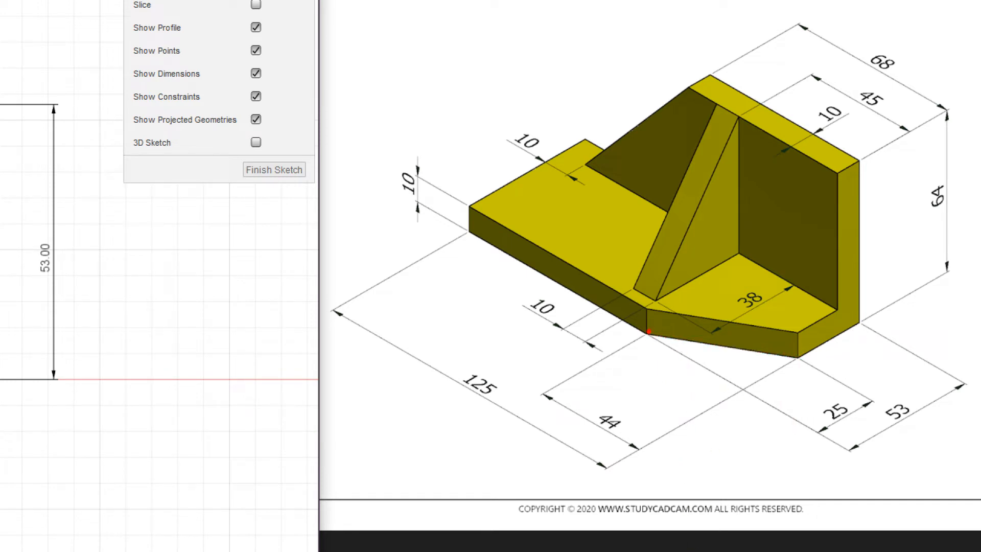
pyautogui.moveTo(647, 332)
pyautogui.keyDown('shift'); pyautogui.mouseDown()
pyautogui.moveTo(742, 390)
pyautogui.moveTo(823, 344)
pyautogui.moveTo(798, 354)
pyautogui.mouseUp(); pyautogui.keyUp('shift')
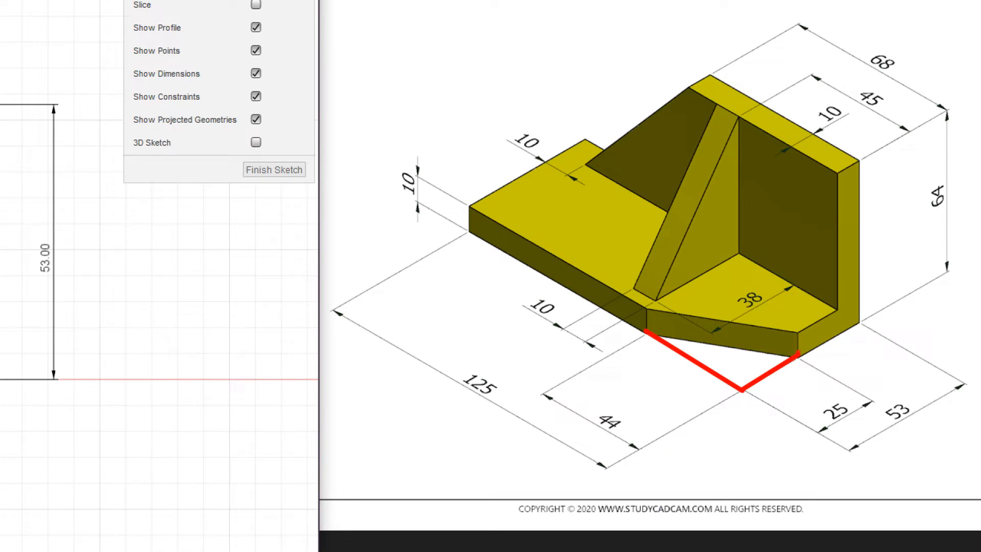
pyautogui.keyDown('shift'); pyautogui.moveTo(798, 354); pyautogui.dragTo(646, 329); pyautogui.keyUp('shift')
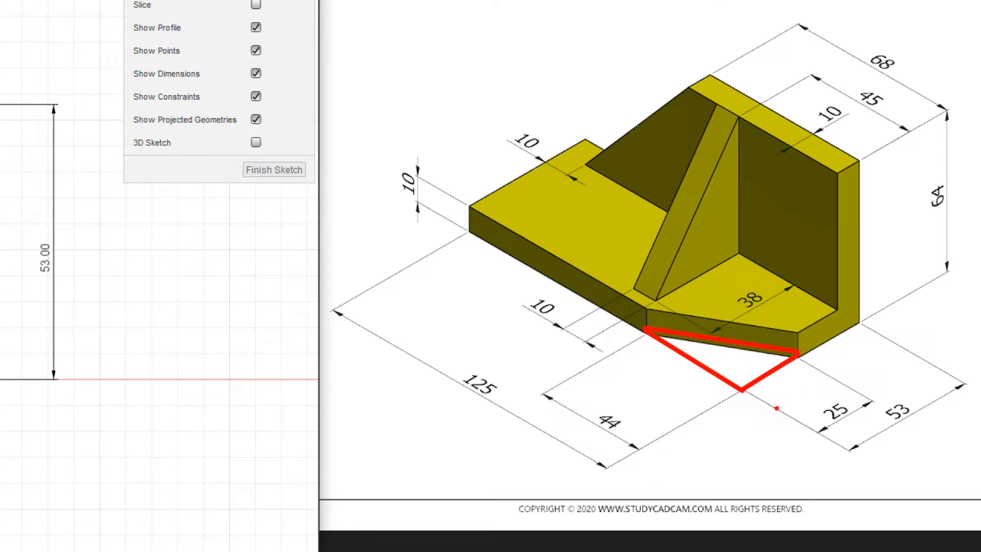
pyautogui.keyDown('ctrl'); pyautogui.keyDown('shift'); pyautogui.moveTo(746, 401); pyautogui.dragTo(727, 441); pyautogui.keyUp('shift'); pyautogui.keyUp('ctrl')
pyautogui.keyDown('ctrl'); pyautogui.keyDown('shift'); pyautogui.moveTo(826, 368); pyautogui.dragTo(884, 340); pyautogui.keyUp('shift'); pyautogui.keyUp('ctrl')
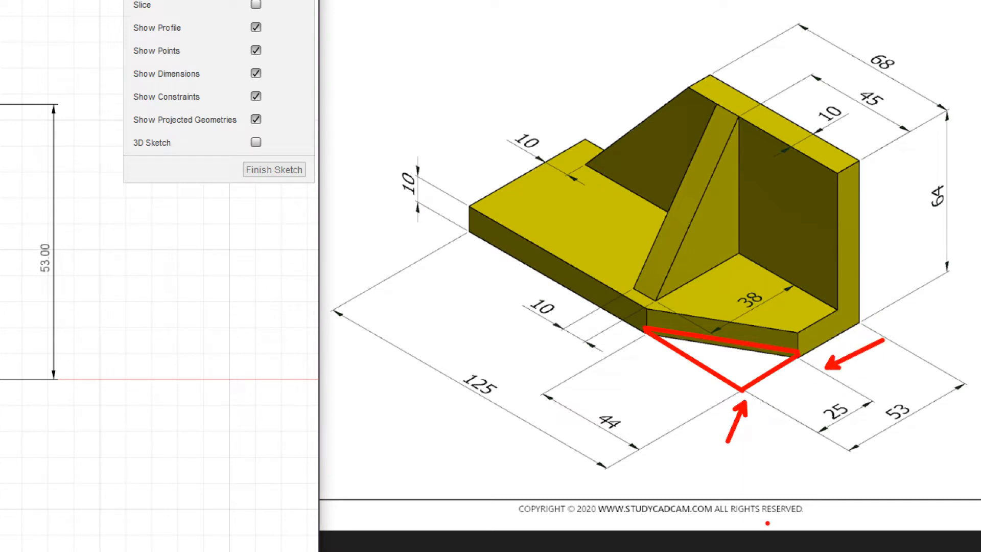
pyautogui.keyDown('ctrl'); pyautogui.keyDown('shift'); pyautogui.moveTo(632, 338); pyautogui.dragTo(572, 313); pyautogui.keyUp('shift'); pyautogui.keyUp('ctrl')
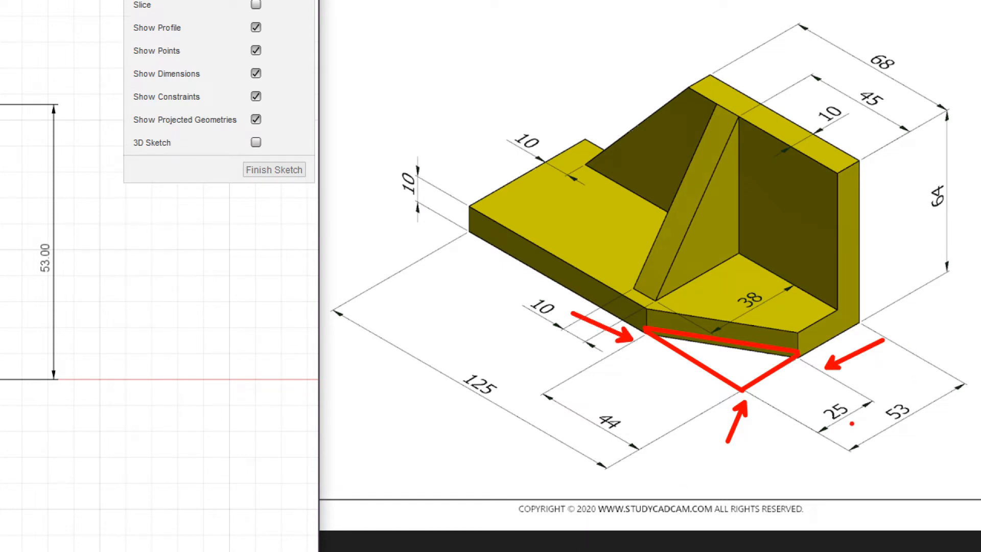
pyautogui.keyDown('ctrl'); pyautogui.keyDown('shift'); pyautogui.moveTo(851, 423); pyautogui.dragTo(920, 489); pyautogui.keyUp('shift'); pyautogui.keyUp('ctrl')
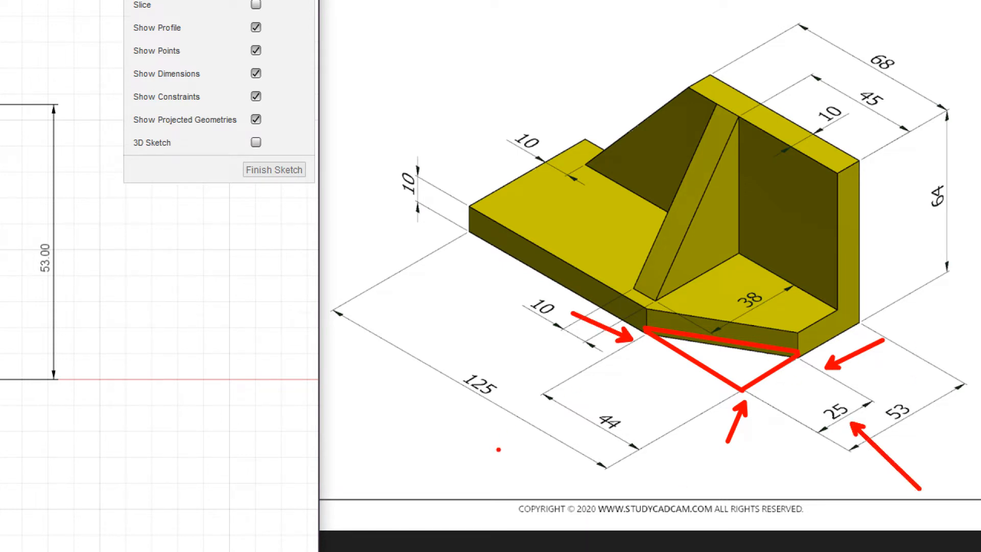
pyautogui.keyDown('ctrl'); pyautogui.keyDown('shift'); pyautogui.moveTo(596, 444); pyautogui.dragTo(535, 503); pyautogui.keyUp('shift'); pyautogui.keyUp('ctrl')
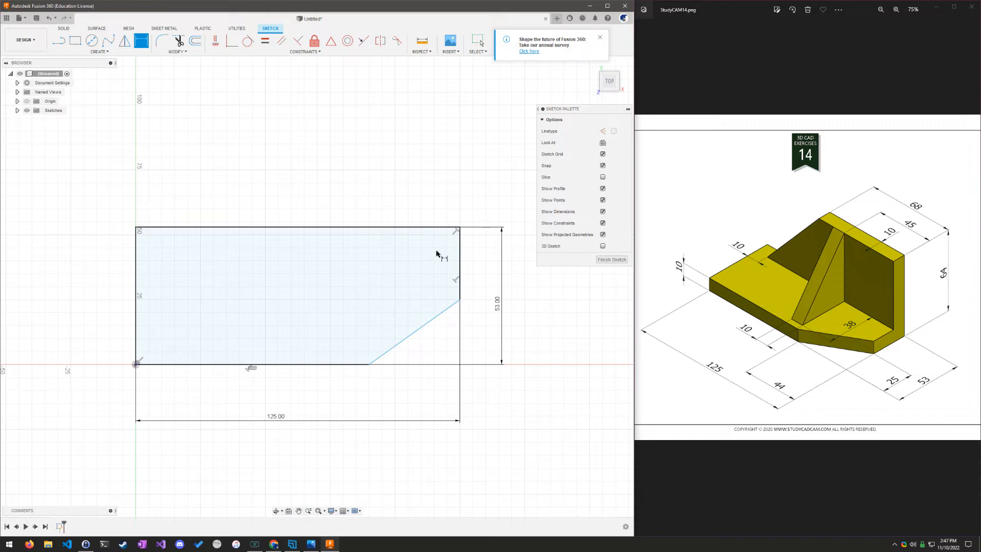
# Dismiss the survey notification and move the 53 mm height dimension farther out from the outline
pyautogui.click(600, 37)
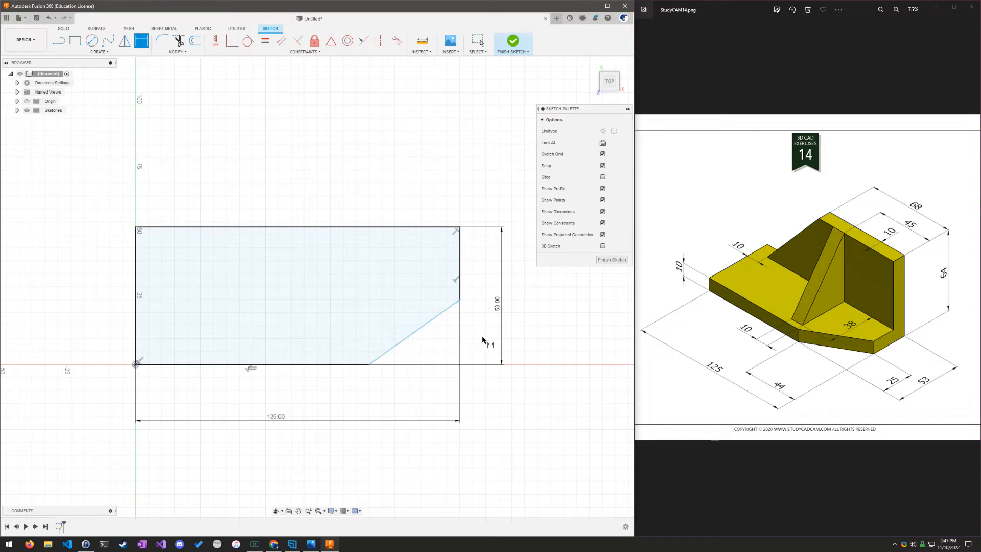
pyautogui.moveTo(499, 309); pyautogui.dragTo(528, 302)
# Dimension the diagonal corner line at 25 mm vertically and 44 mm horizontally
pyautogui.press('d')
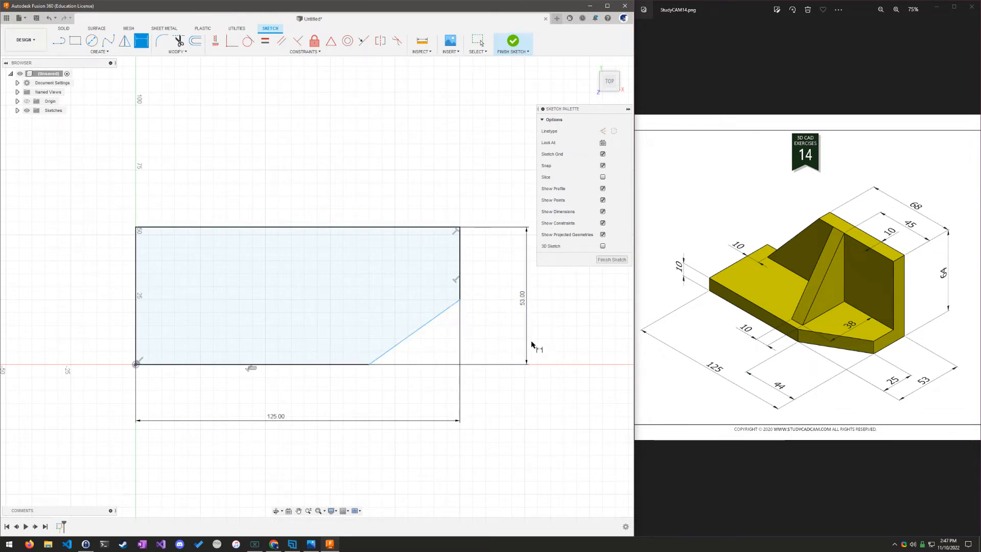
pyautogui.click(423, 327)
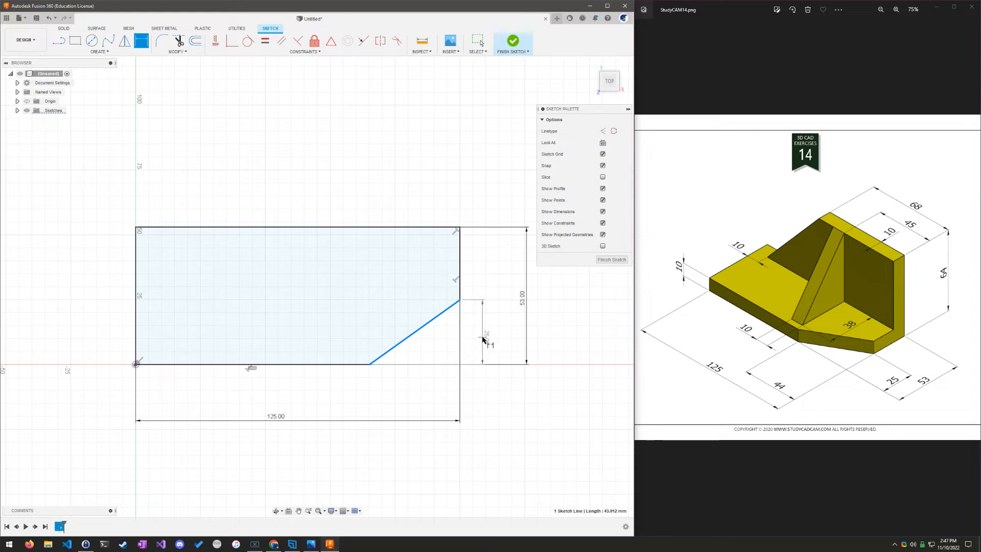
pyautogui.click(486, 330)
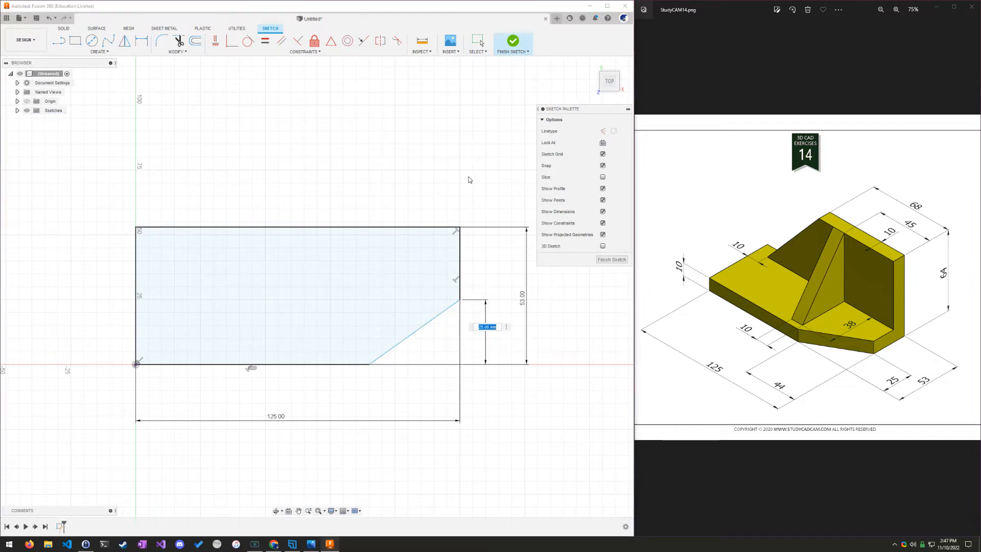
pyautogui.write('25')
pyautogui.press('Return')
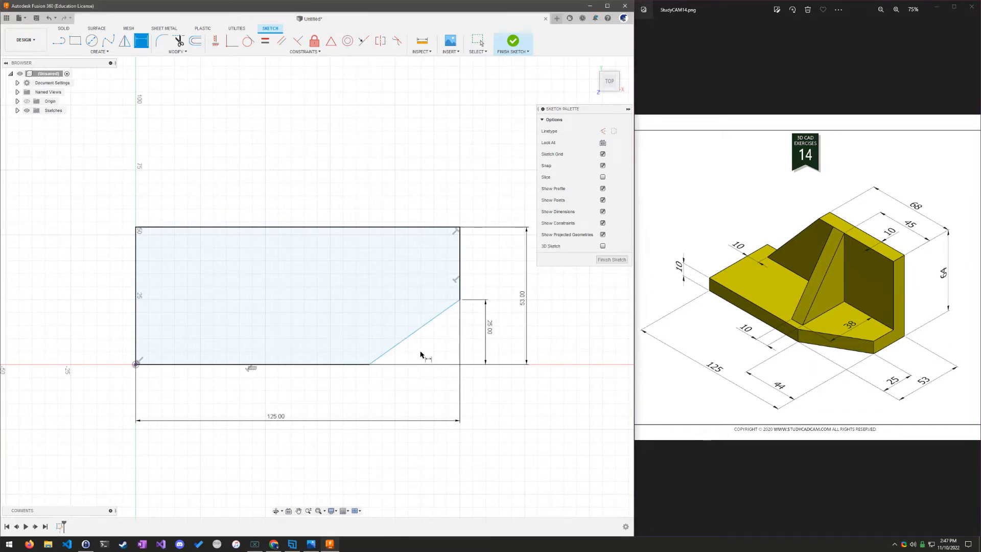
pyautogui.click(422, 328)
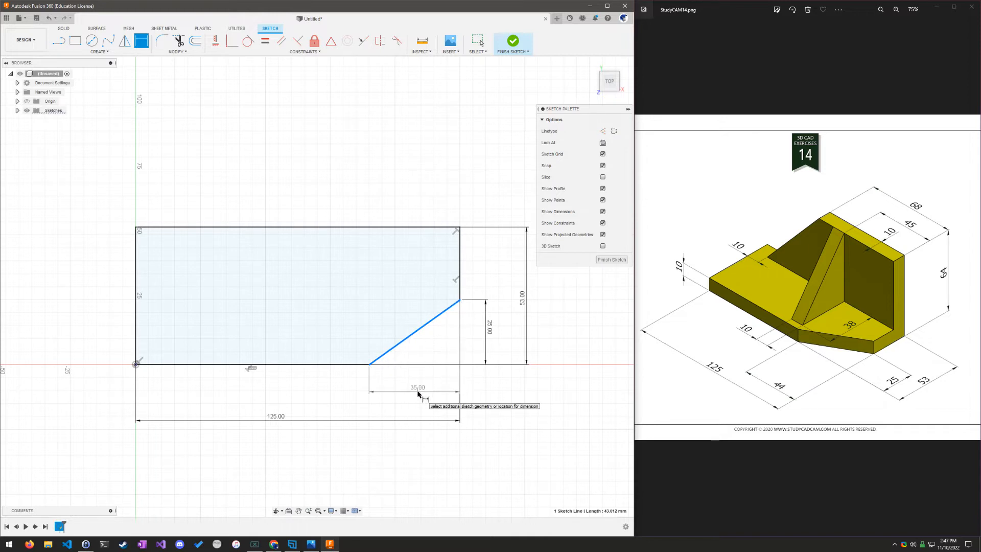
pyautogui.click(419, 393)
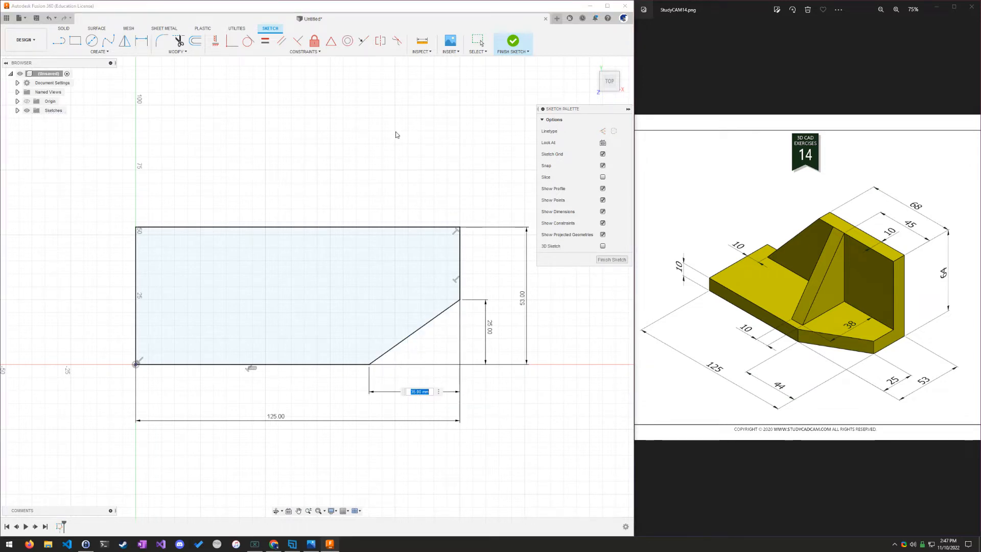
pyautogui.write('44')
pyautogui.press('Return')
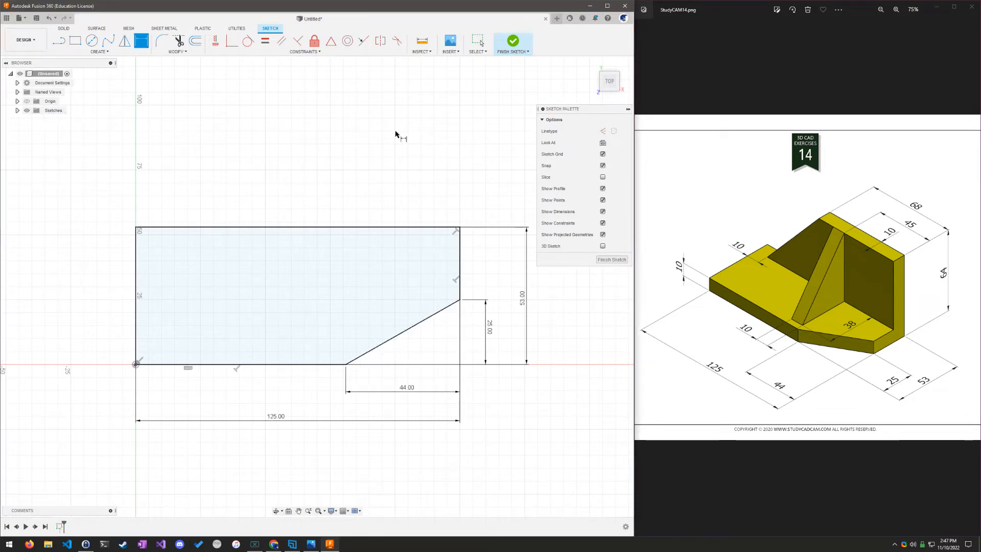
# Expand the list of sketches, finish the base plate sketch and return the model to an isometric view
pyautogui.click(19, 111)
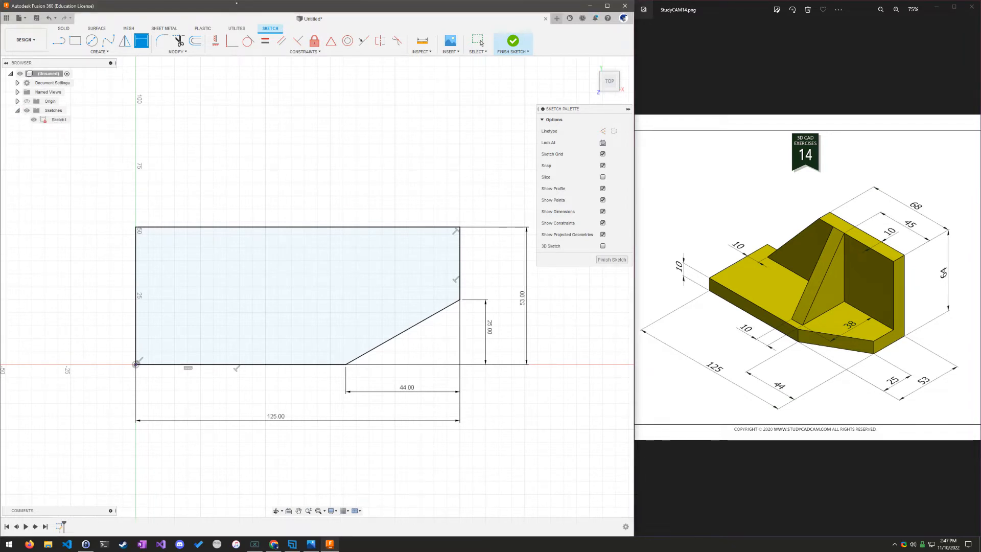
pyautogui.click(612, 260)
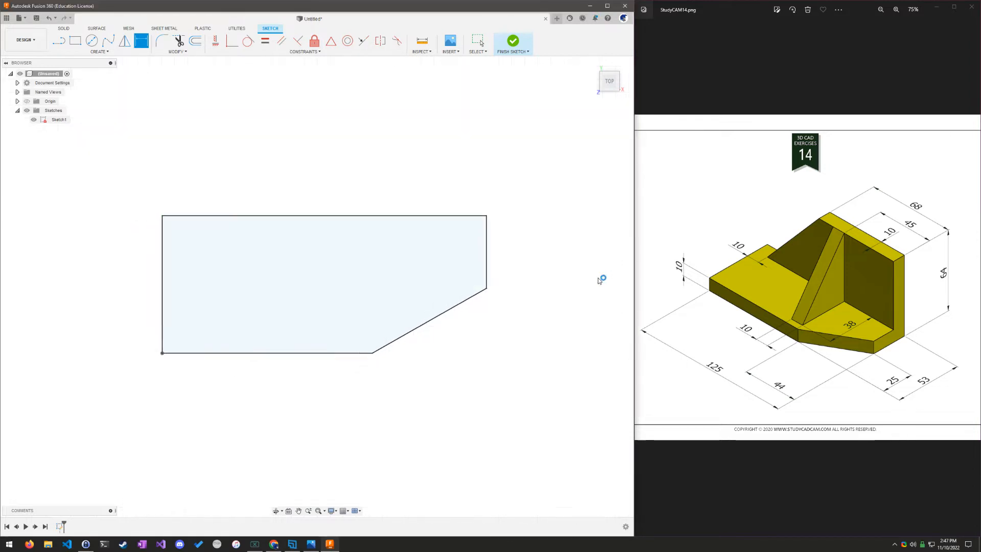
pyautogui.click(592, 63)
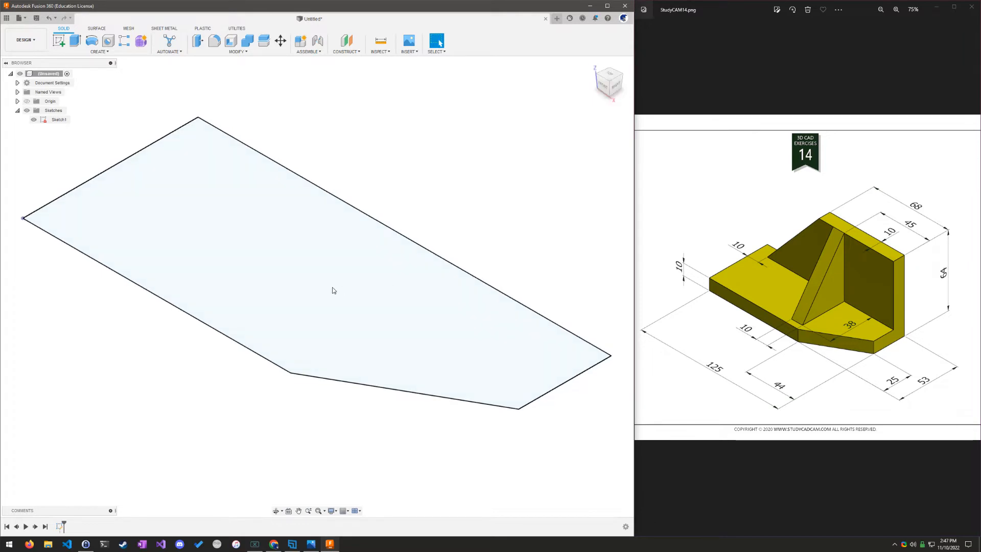
# Extrude the base plate profile 10 mm as a new body
pyautogui.scroll(-1, 328, 271)
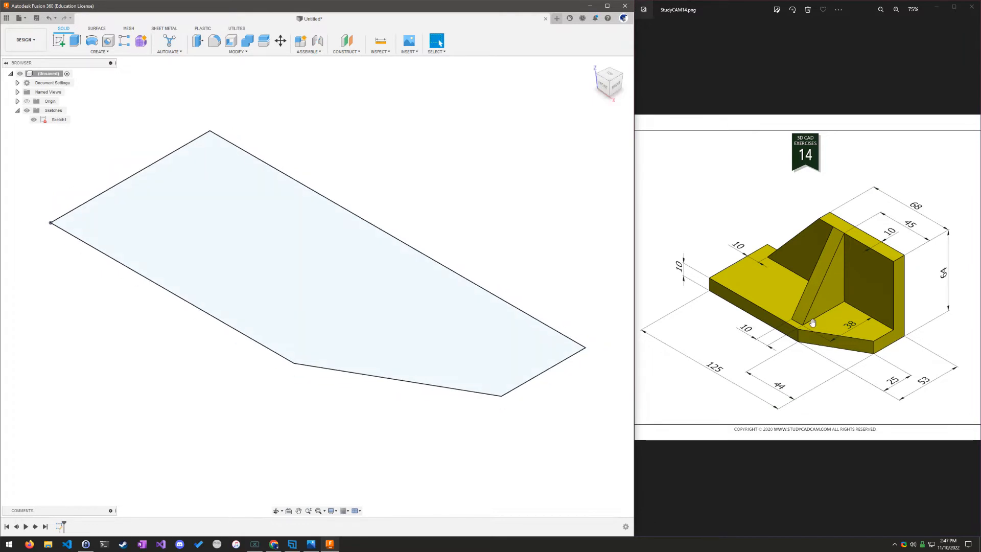
pyautogui.click(385, 287)
pyautogui.click(76, 47)
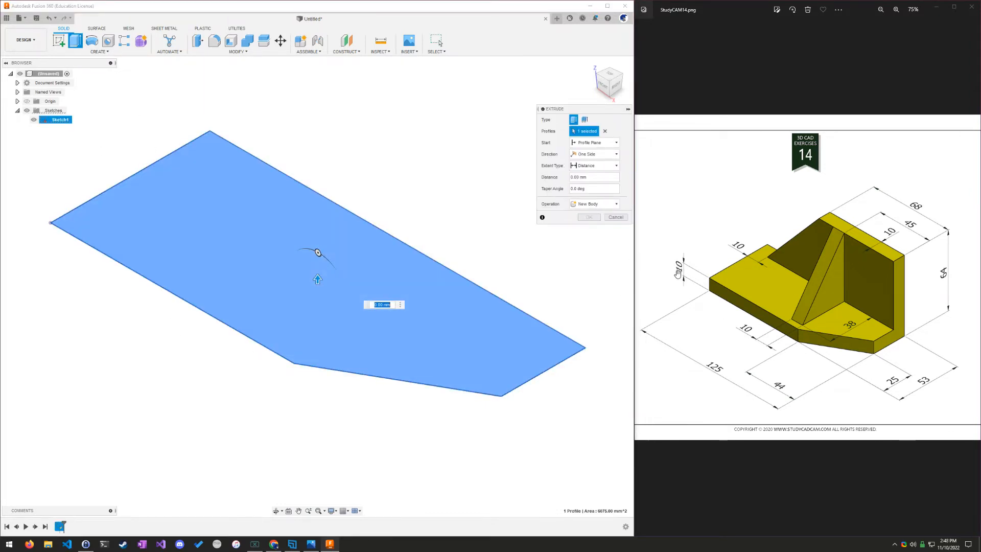
pyautogui.write('10')
pyautogui.press('Return')
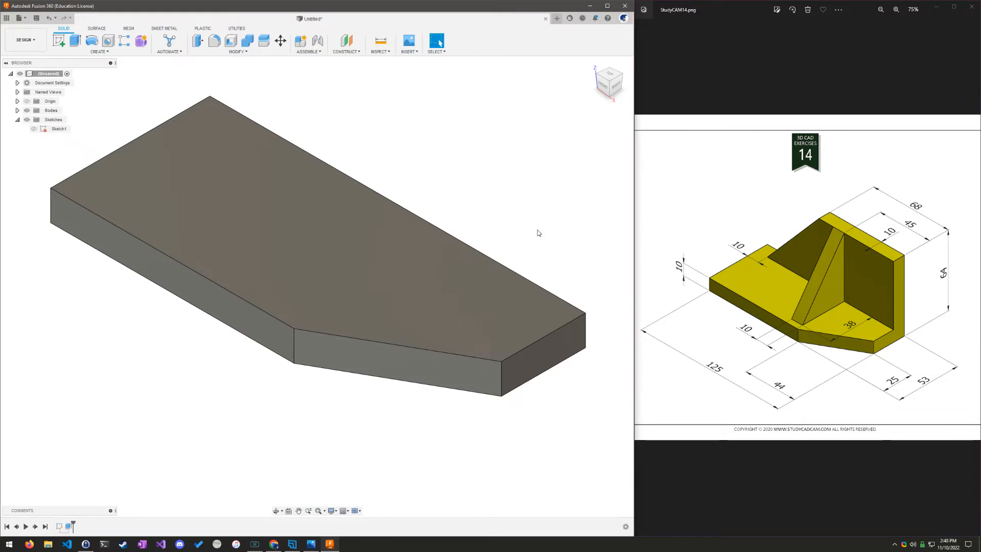
# Start a new sketch on the plate's 125 mm long rear side face, opposite the cut corner
pyautogui.keyDown('shift'); pyautogui.moveTo(536, 232); pyautogui.dragTo(456, 219, button='middle'); pyautogui.keyUp('shift')
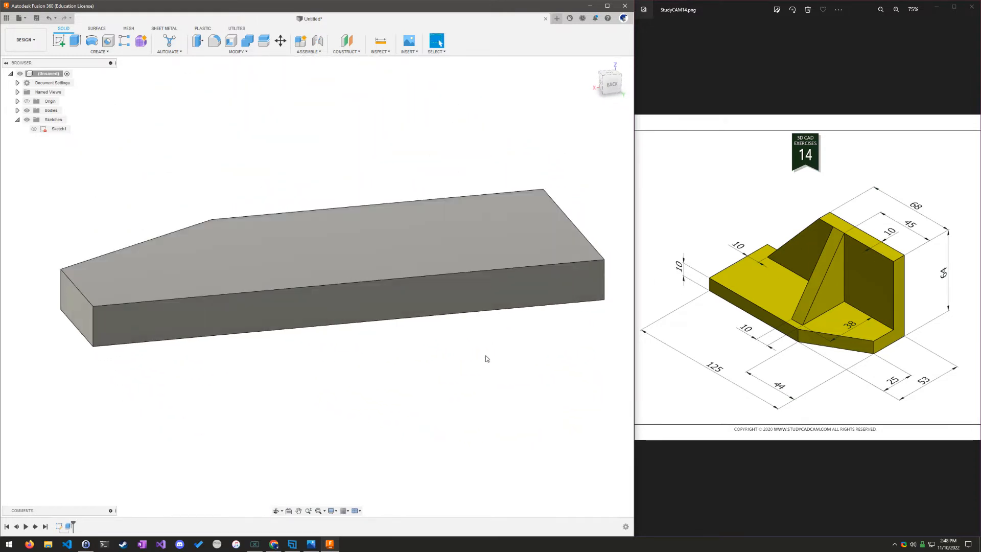
pyautogui.click(467, 287)
pyautogui.keyDown('shift'); pyautogui.moveTo(455, 317); pyautogui.dragTo(423, 408, button='middle'); pyautogui.keyUp('shift')
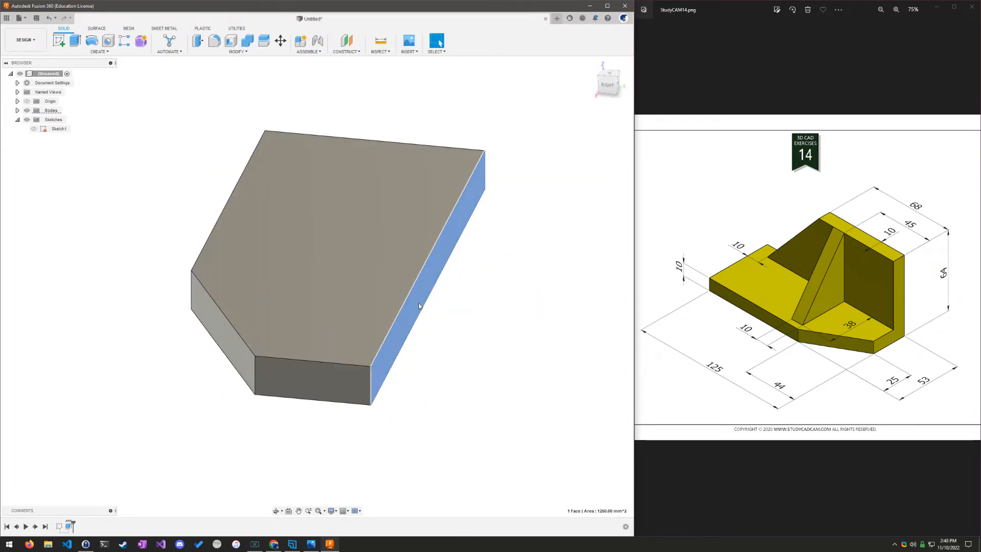
pyautogui.keyDown('shift'); pyautogui.moveTo(485, 390); pyautogui.dragTo(445, 399, button='middle'); pyautogui.keyUp('shift')
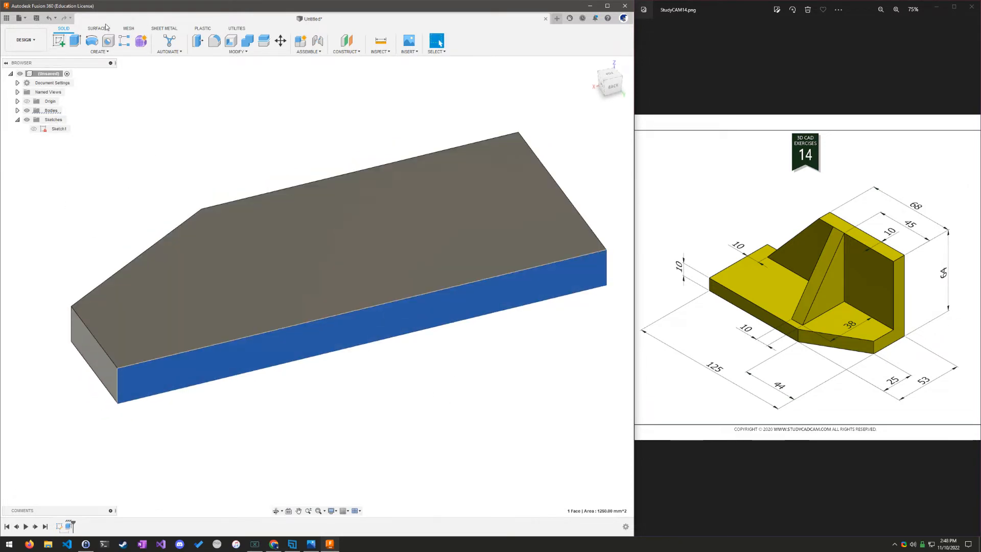
pyautogui.click(60, 40)
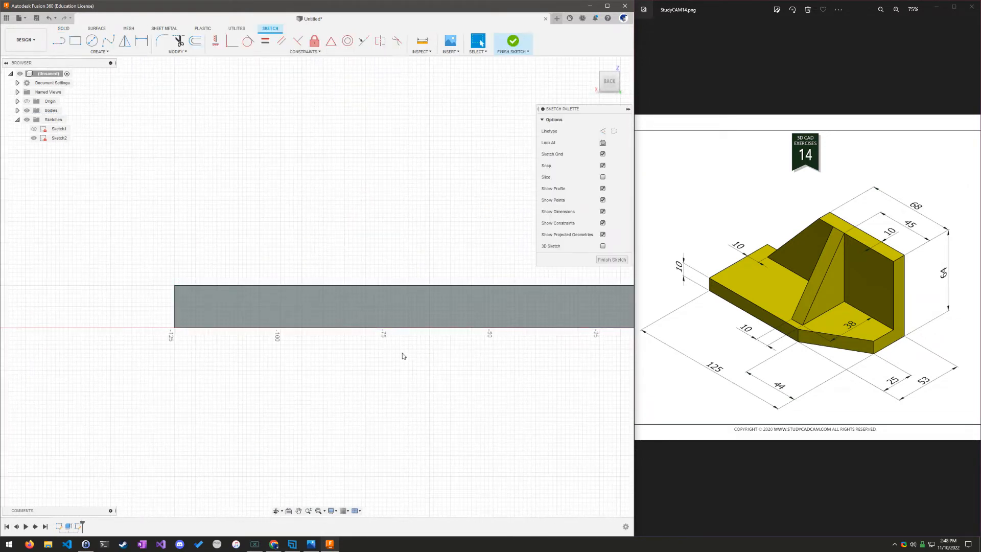
pyautogui.moveTo(549, 386)
pyautogui.mouseDown(button='middle')
pyautogui.moveTo(476, 385)
pyautogui.moveTo(442, 402)
pyautogui.mouseUp(button='middle')
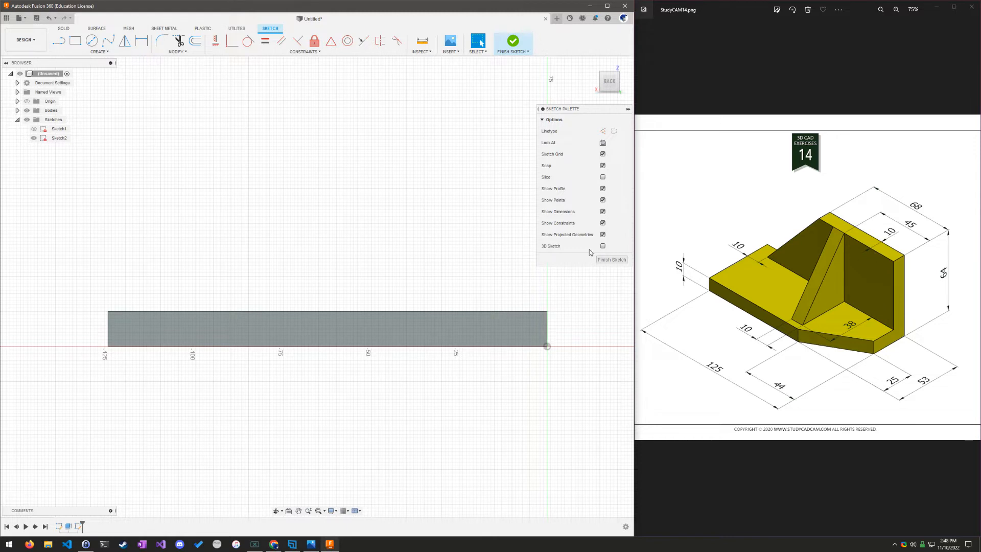
# Draw three connected lines above the plate: a vertical about 47 mm long, a horizontal top line, and a slanted line down toward the plate's far end
pyautogui.click(61, 46)
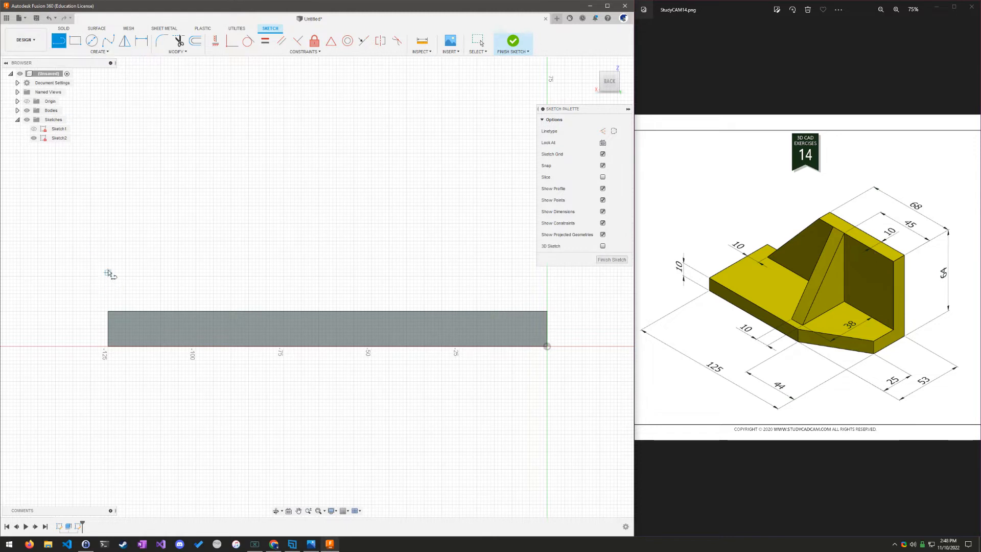
pyautogui.click(104, 269)
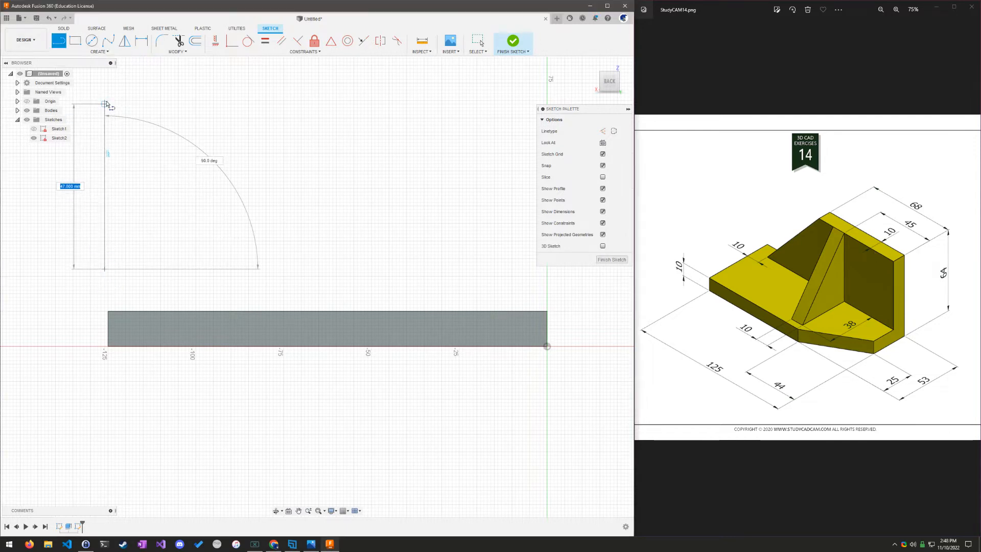
pyautogui.click(105, 104)
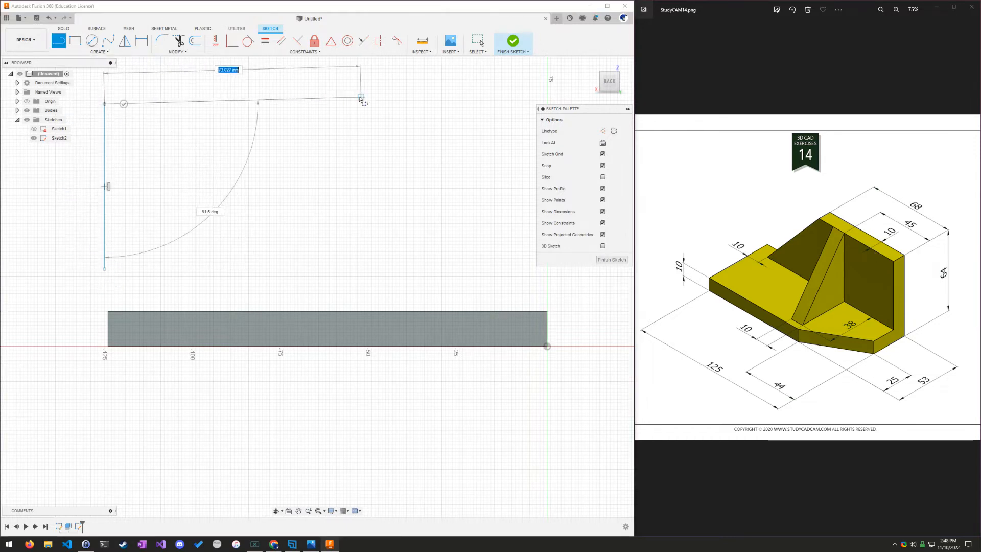
pyautogui.click(426, 105)
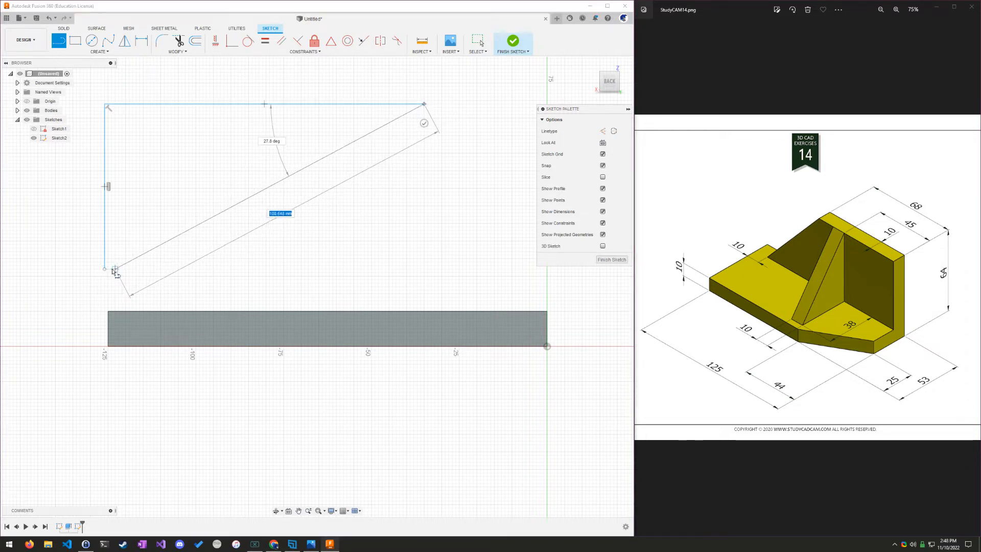
pyautogui.click(512, 270)
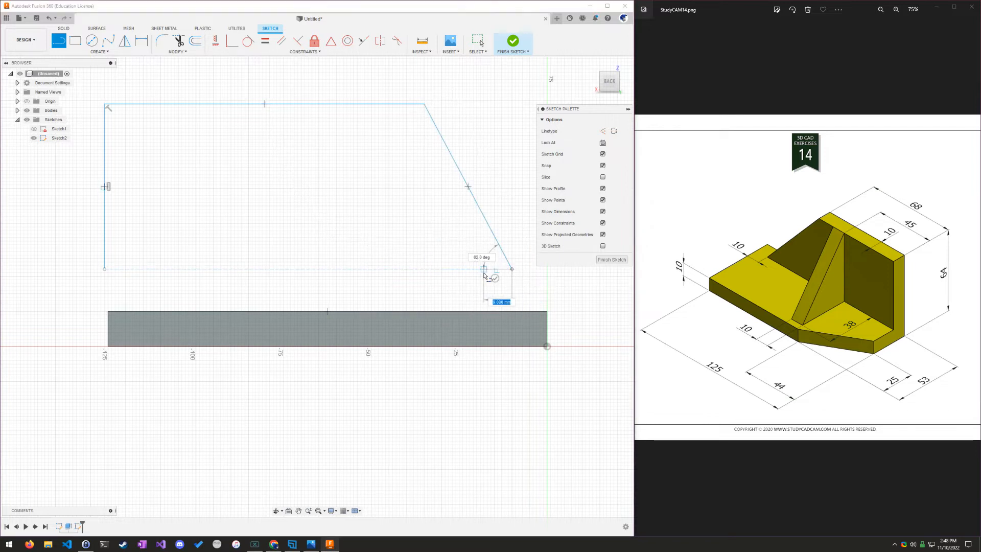
pyautogui.press('Escape')
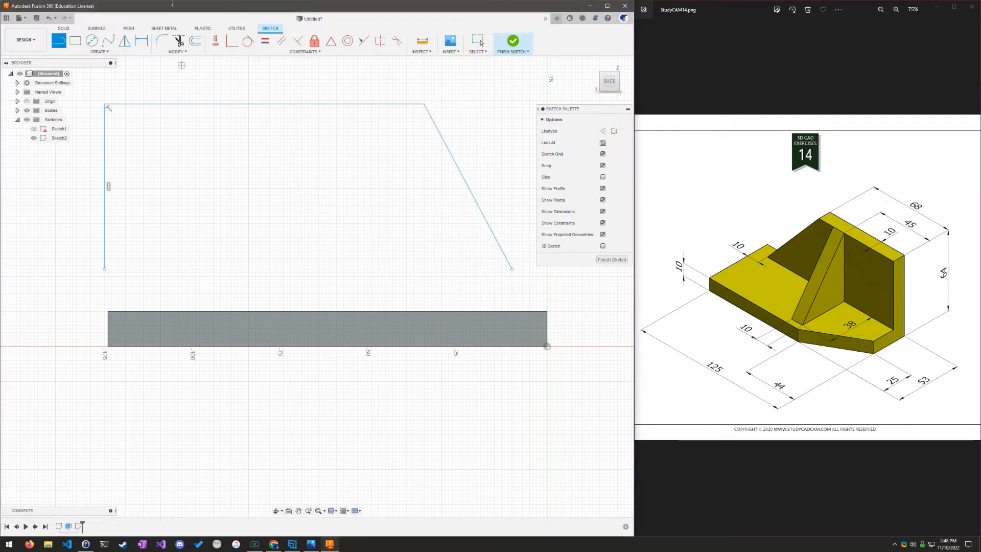
pyautogui.click(363, 41)
pyautogui.click(512, 270)
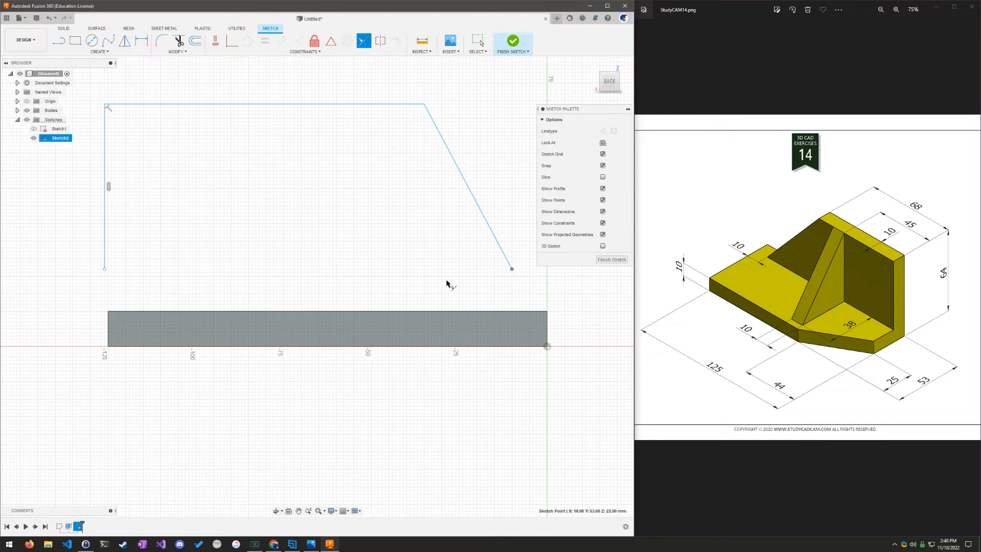
pyautogui.click(105, 269)
pyautogui.press('Escape')
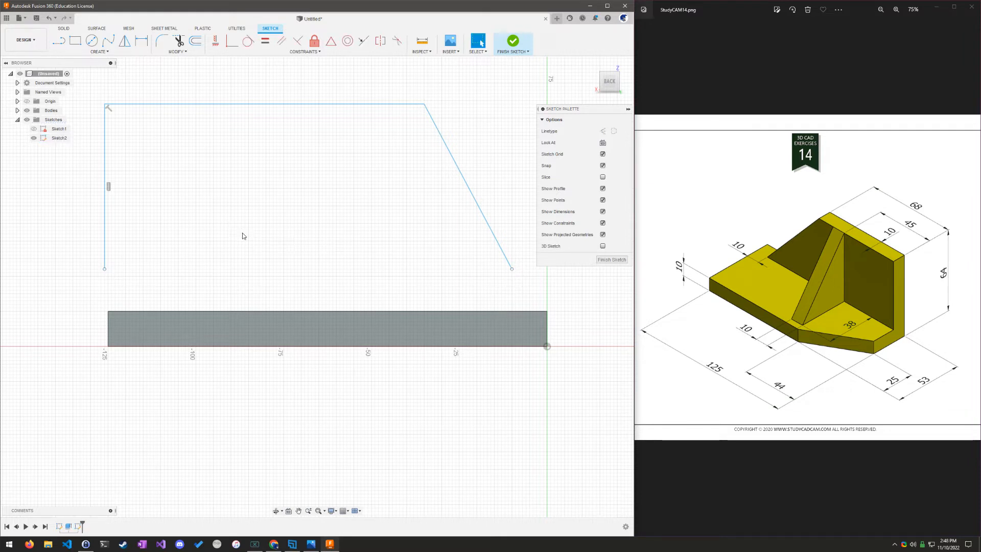
# Make the vertical line's lower endpoint coincident with the plate's upper corner and the slanted line's lower endpoint coincident with the plate's top edge
pyautogui.click(231, 47)
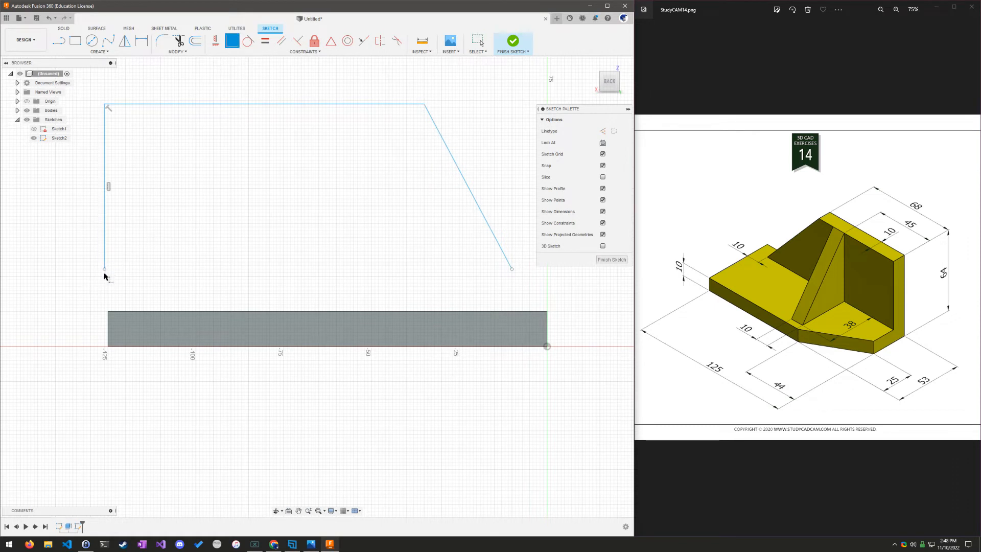
pyautogui.click(105, 270)
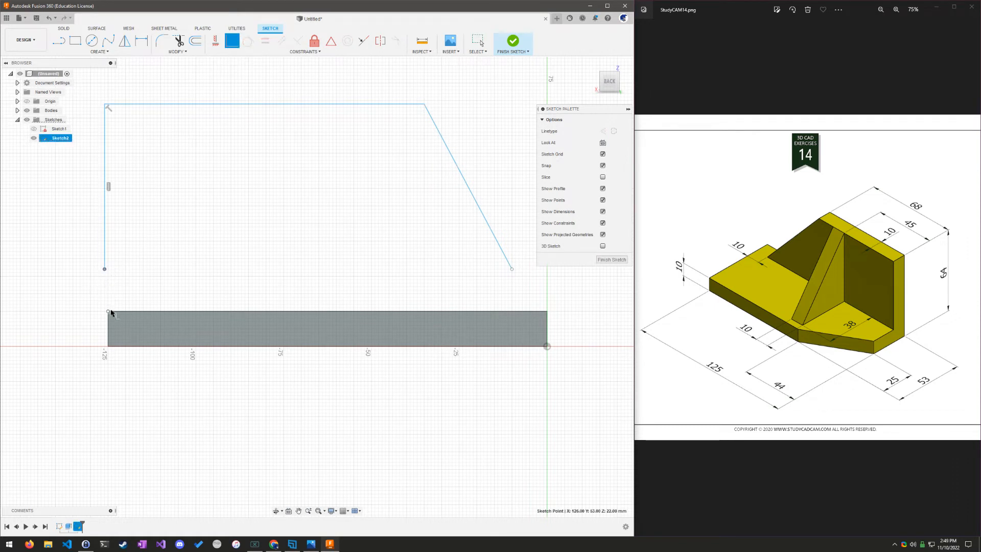
pyautogui.click(108, 311)
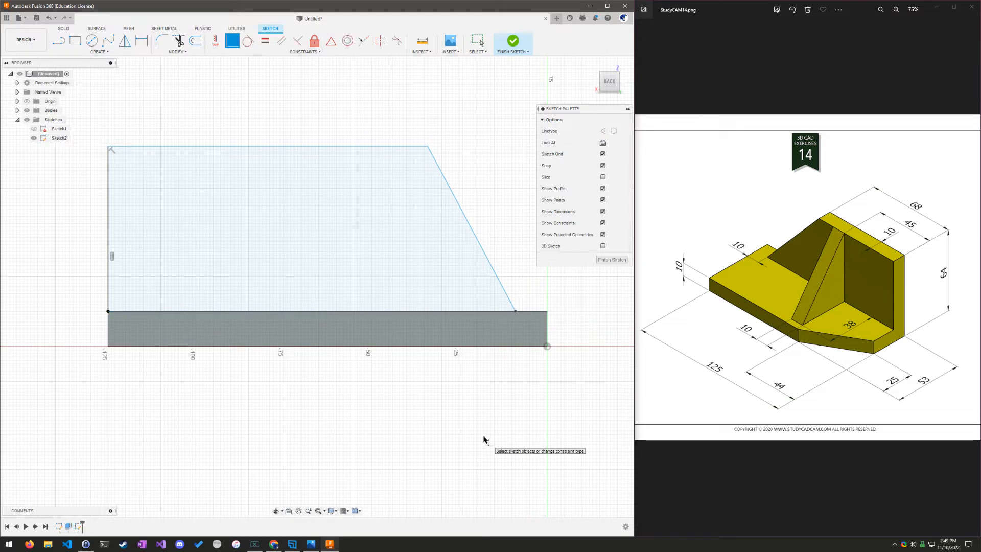
pyautogui.press('Escape')
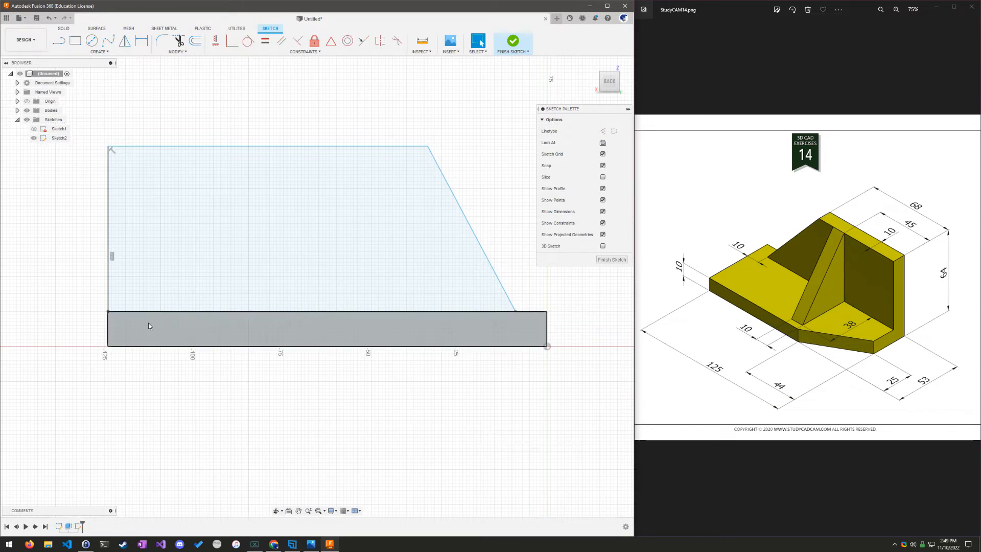
pyautogui.click(109, 312)
pyautogui.click(221, 384)
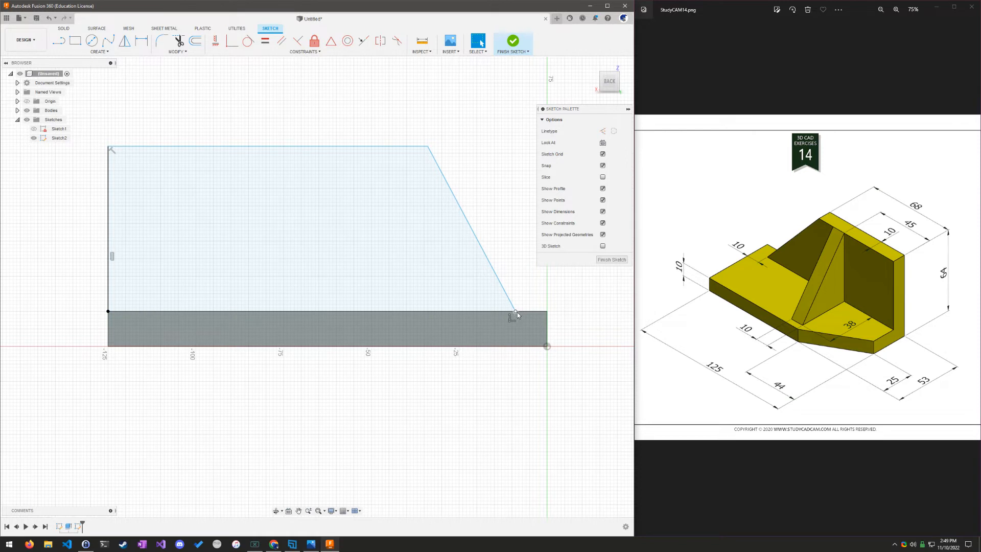
# Reshape the slanted side by moving its top corner inward and its lower endpoint to about 11 mm from the plate's end
pyautogui.moveTo(516, 312)
pyautogui.mouseDown()
pyautogui.moveTo(346, 319)
pyautogui.moveTo(555, 318)
pyautogui.mouseUp()
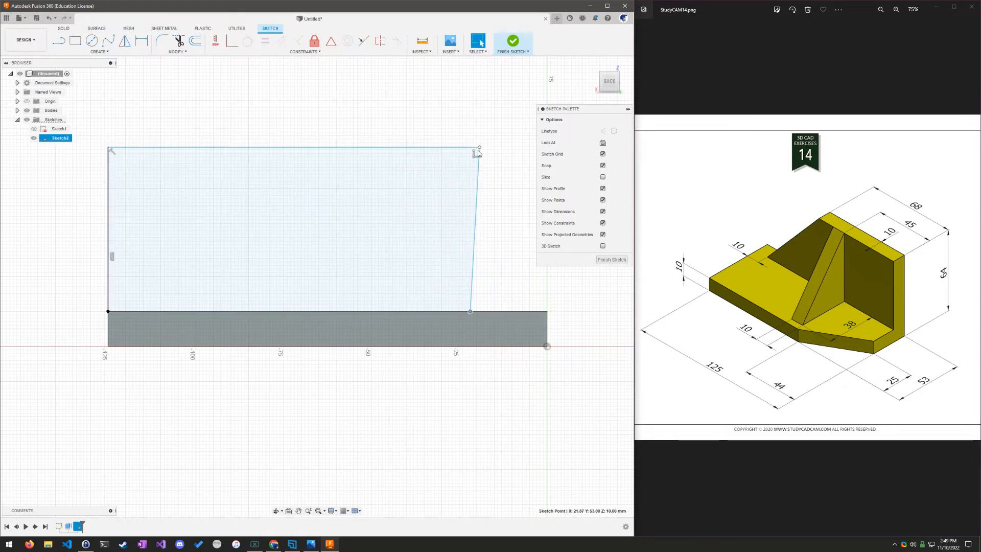
pyautogui.moveTo(480, 149); pyautogui.dragTo(393, 164)
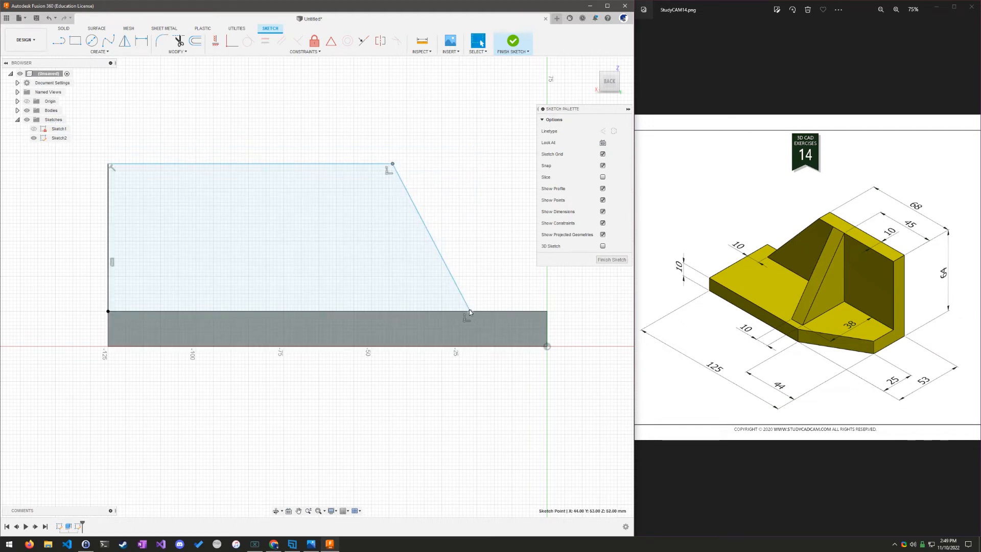
pyautogui.moveTo(469, 311); pyautogui.dragTo(508, 315)
pyautogui.click(473, 421)
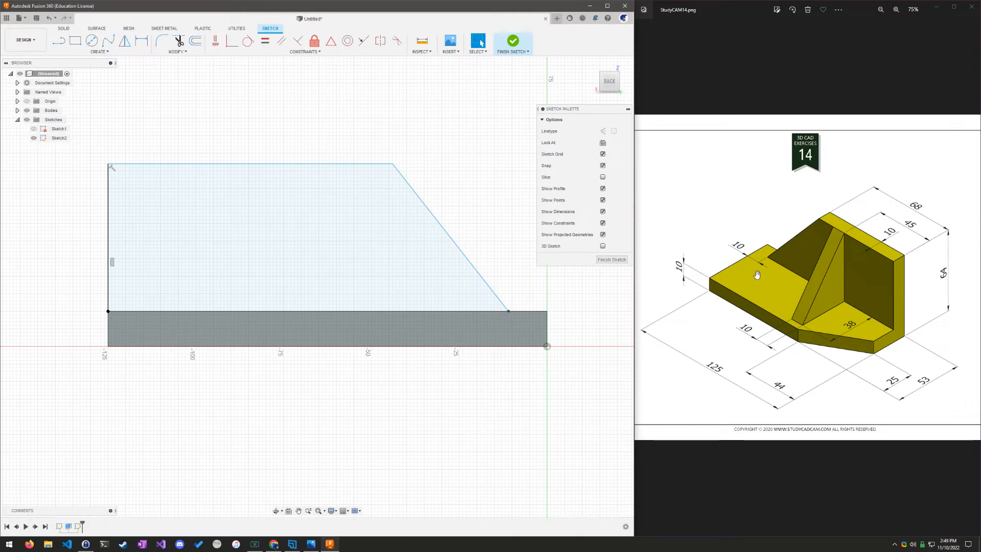
# Dimension the gap between the slanted line's lower endpoint and the plate's end corner at 10 mm
pyautogui.click(504, 316)
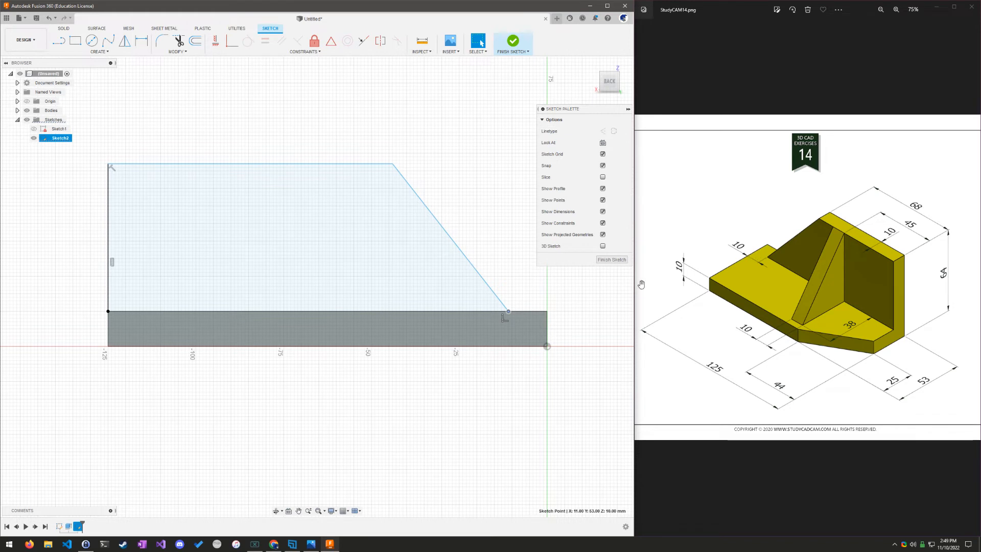
pyautogui.click(146, 42)
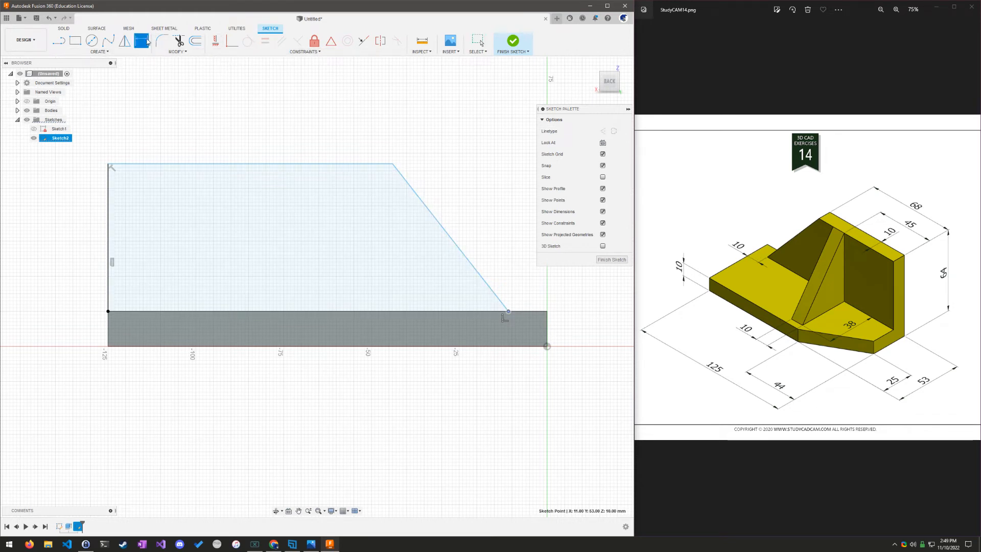
pyautogui.click(546, 313)
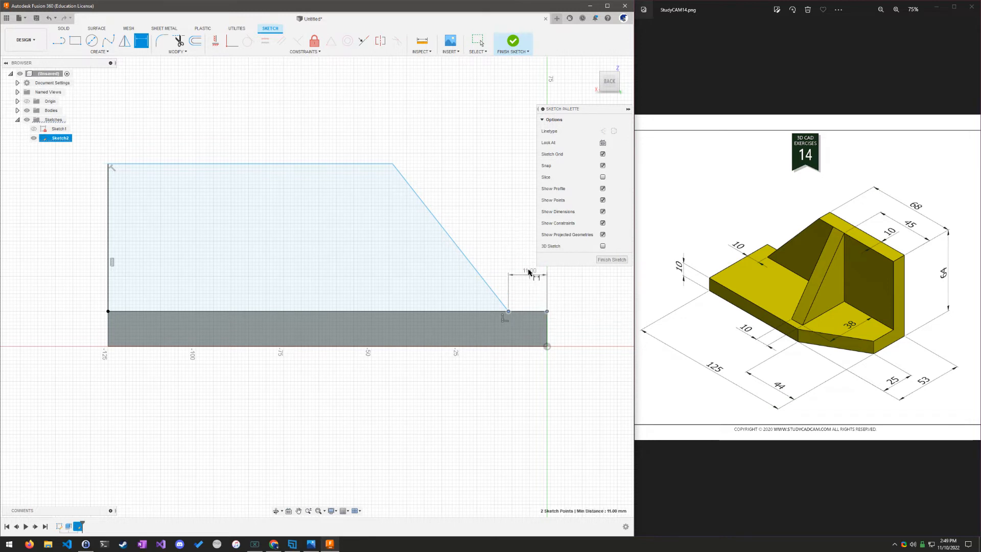
pyautogui.click(527, 293)
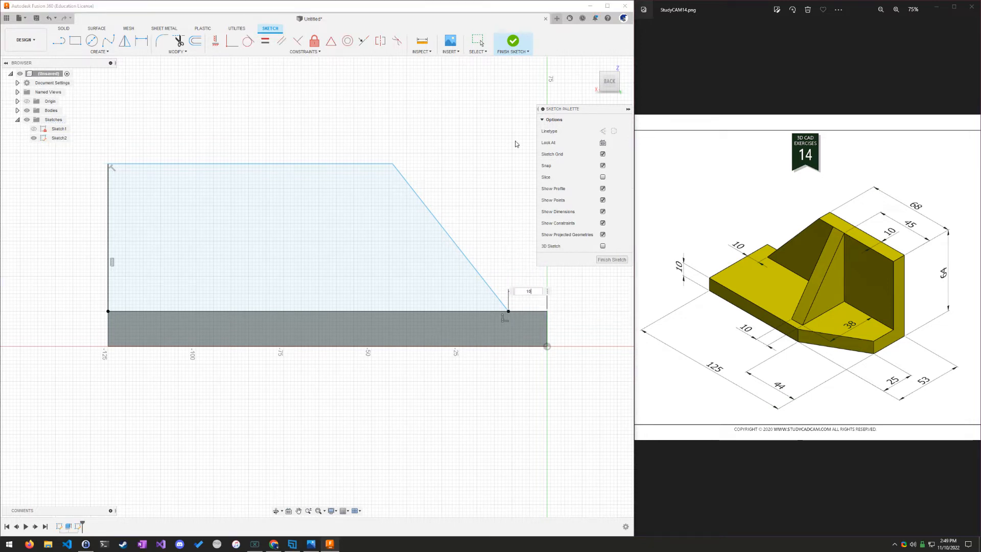
pyautogui.press('Return')
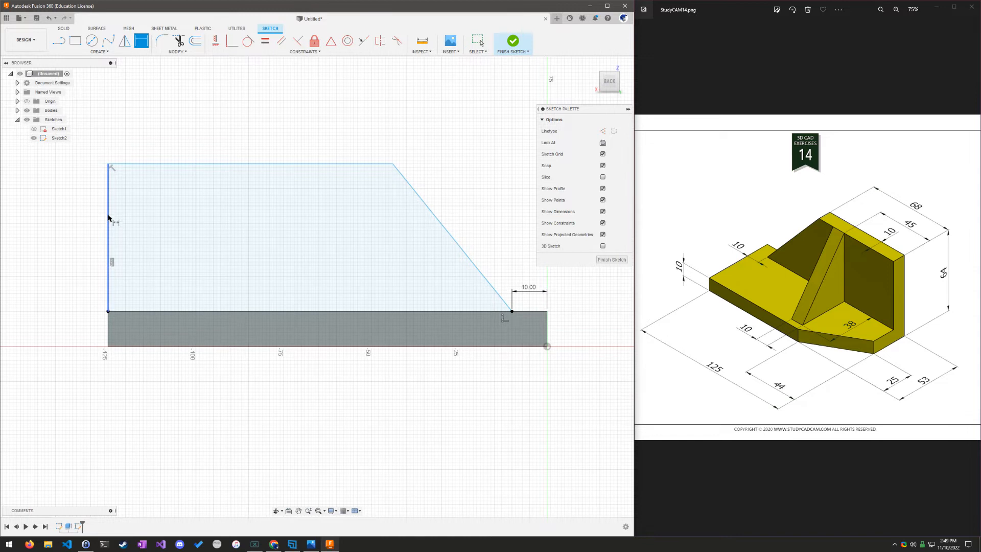
# Dimension the height from the plate's bottom edge to the outline's top line at 64 mm
pyautogui.click(203, 164)
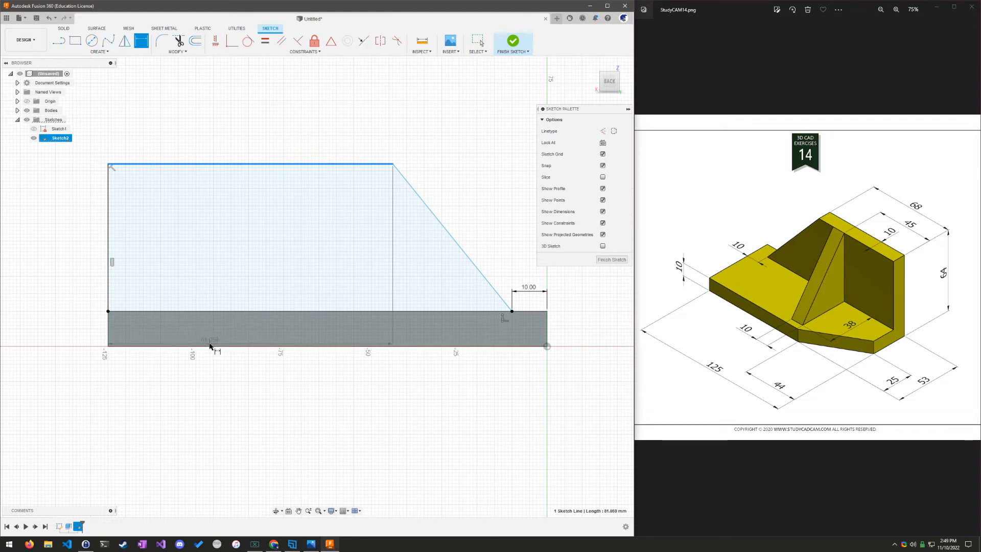
pyautogui.click(210, 346)
pyautogui.click(78, 262)
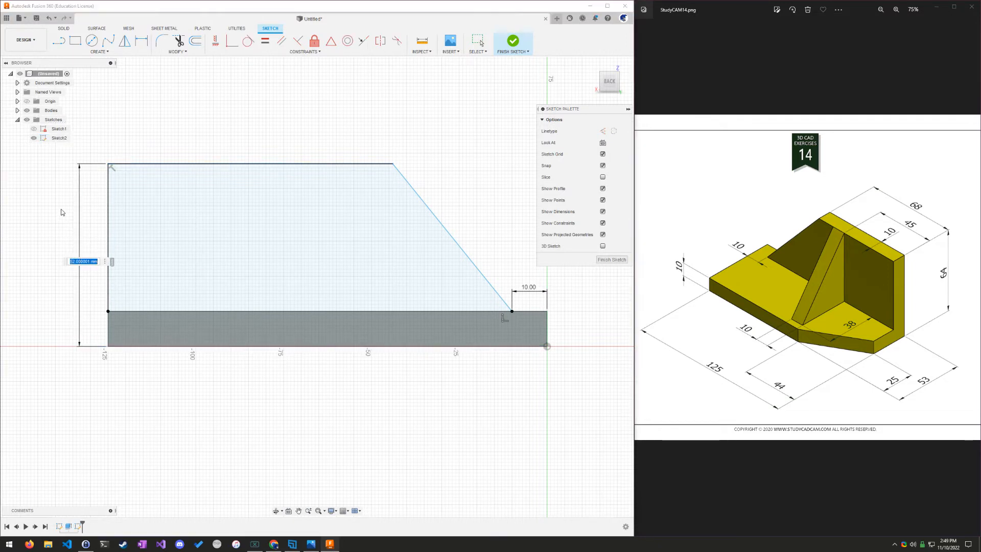
pyautogui.write('64')
pyautogui.press('Return')
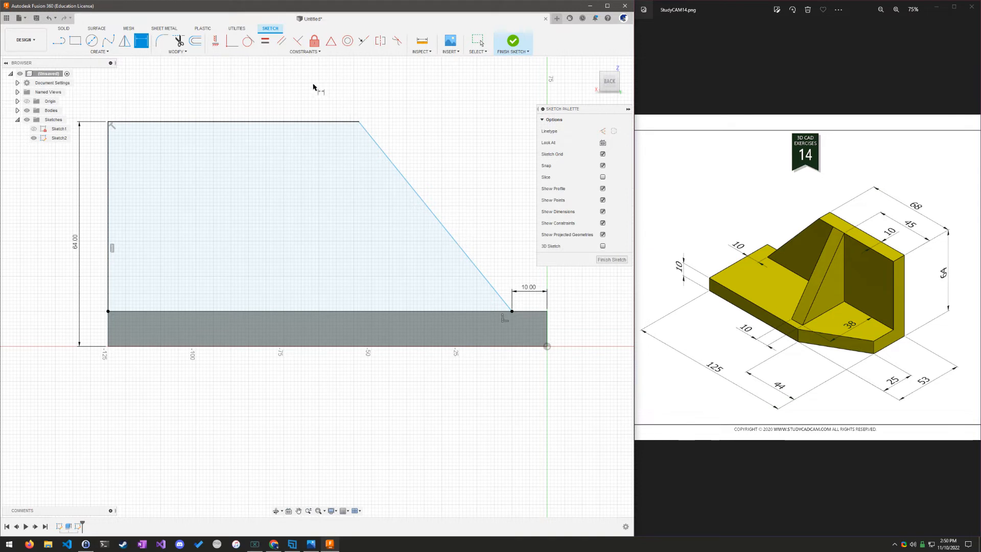
# Dimension the length of the wall outline's top line at 68 mm
pyautogui.click(278, 121)
pyautogui.click(276, 100)
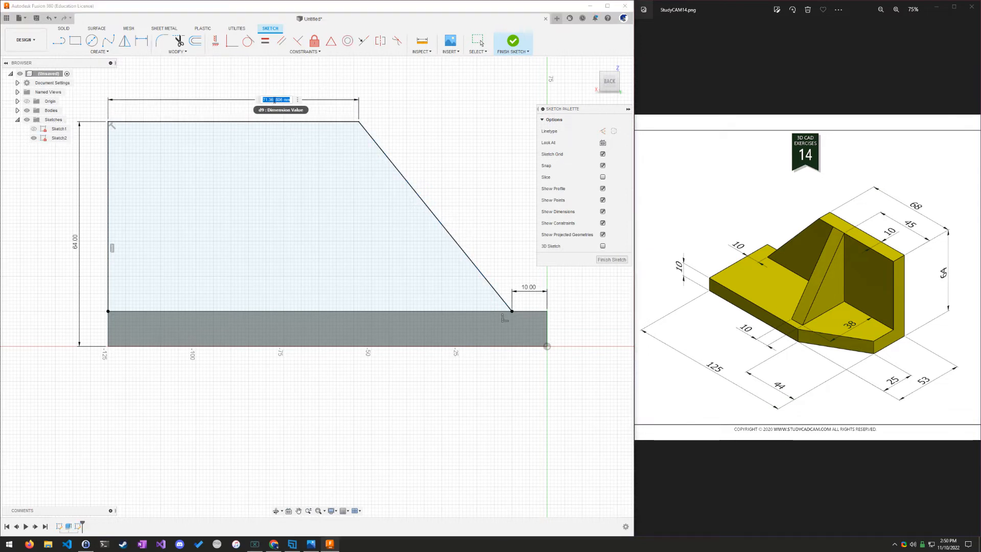
pyautogui.write('68')
pyautogui.press('Return')
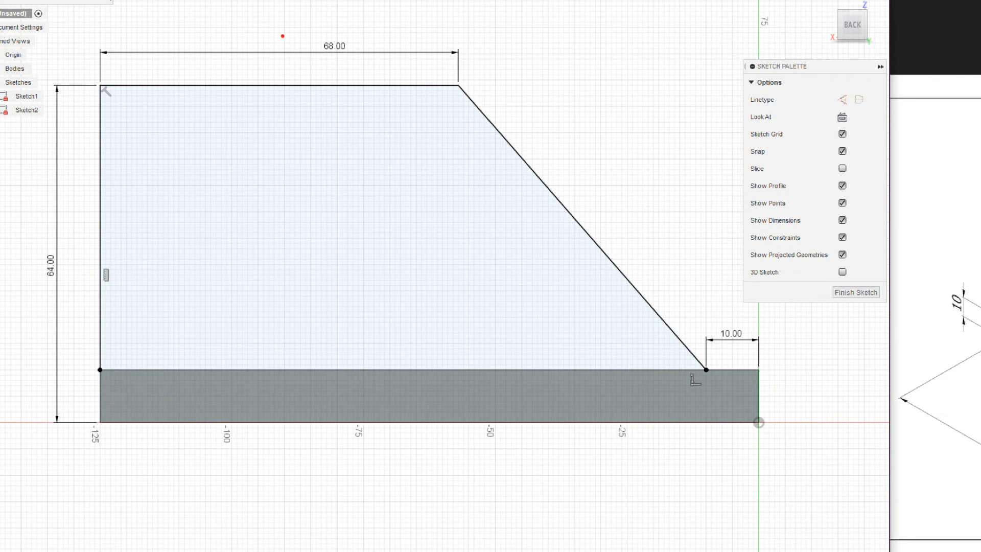
pyautogui.moveTo(100, 85)
pyautogui.mouseDown()
pyautogui.moveTo(106, 164)
pyautogui.moveTo(86, 294)
pyautogui.moveTo(101, 343)
pyautogui.mouseUp()
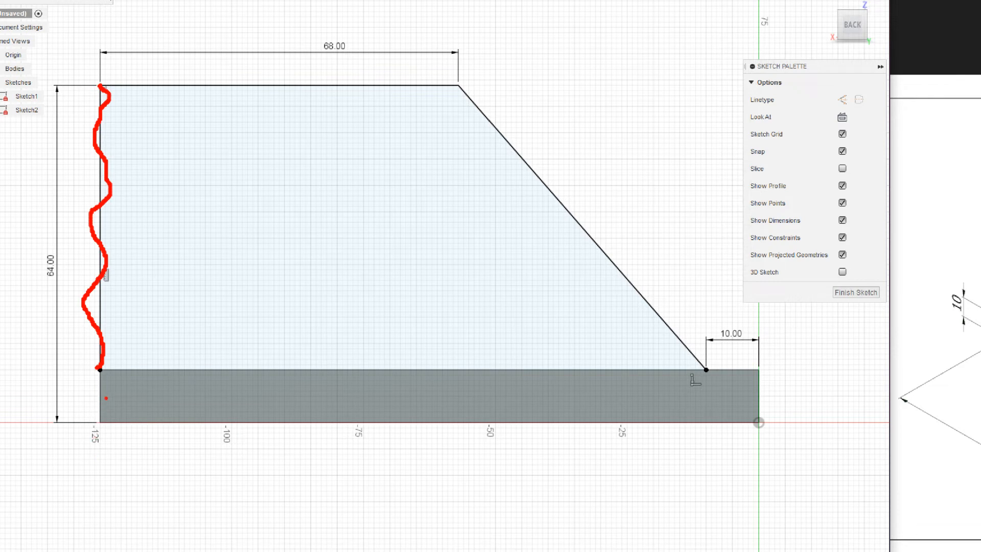
pyautogui.moveTo(106, 398); pyautogui.dragTo(285, 428)
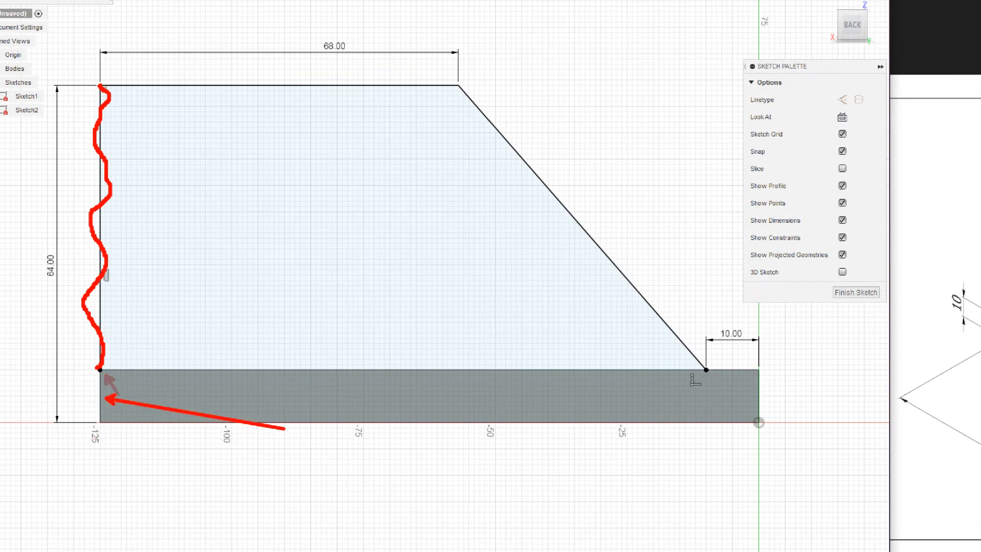
pyautogui.moveTo(118, 394); pyautogui.dragTo(179, 328)
pyautogui.hotkey('ctrl', 'z')
pyautogui.hotkey('ctrl', 'z')
pyautogui.press('Escape')
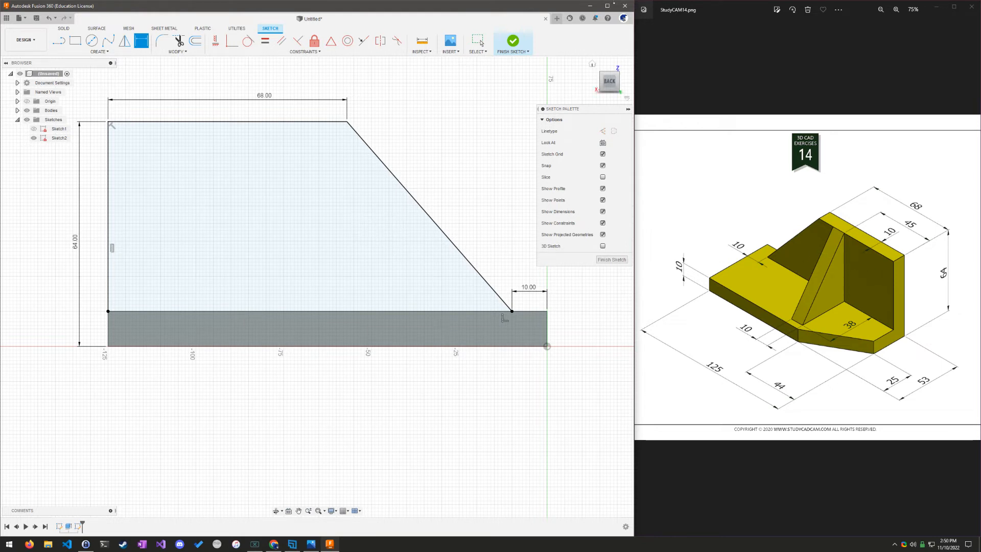
# Finish the sketch and extrude the wall profile by -10 mm, over the base plate, with the Join operation
pyautogui.click(608, 260)
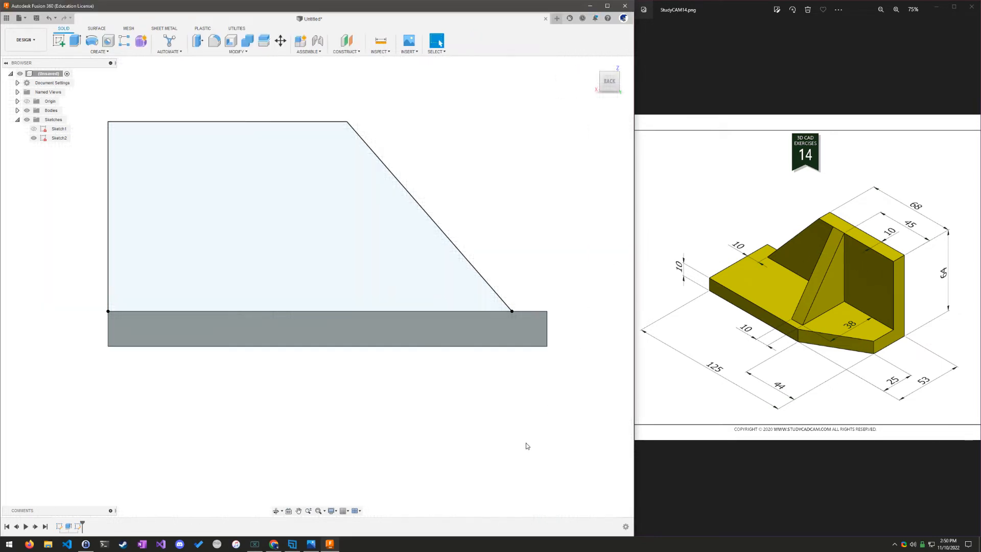
pyautogui.moveTo(526, 449)
pyautogui.keyDown('shift'); pyautogui.mouseDown(button='middle')
pyautogui.moveTo(523, 373)
pyautogui.moveTo(505, 421)
pyautogui.mouseUp(button='middle'); pyautogui.keyUp('shift')
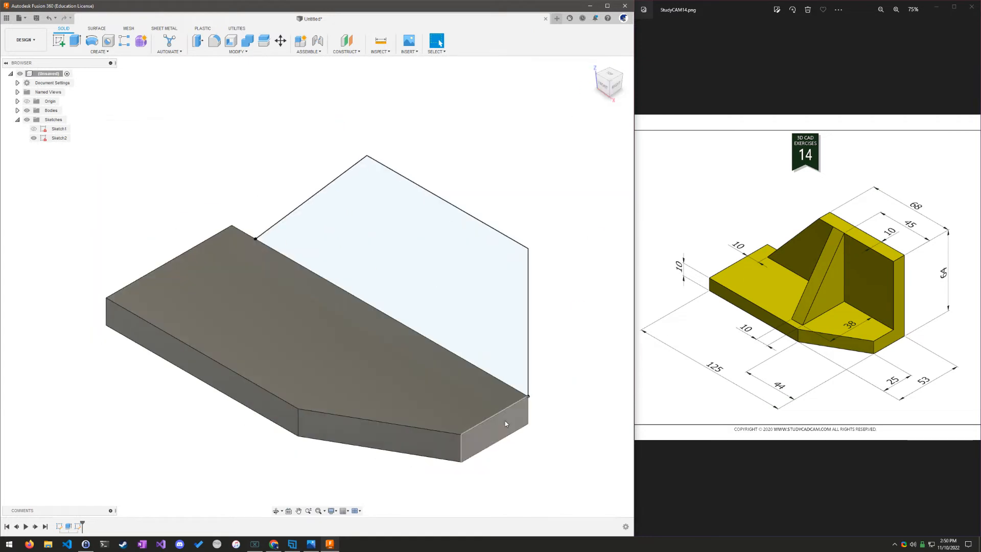
pyautogui.click(431, 252)
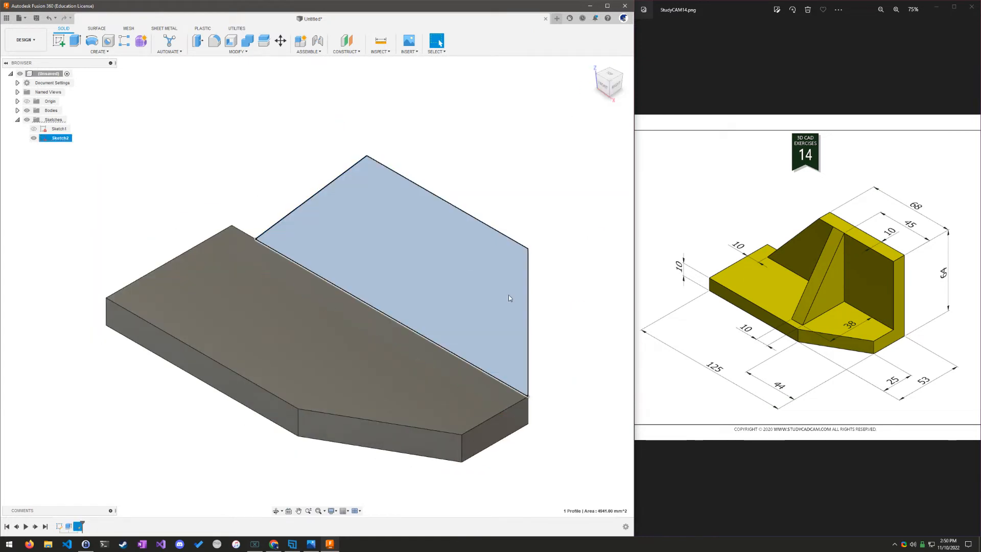
pyautogui.click(75, 41)
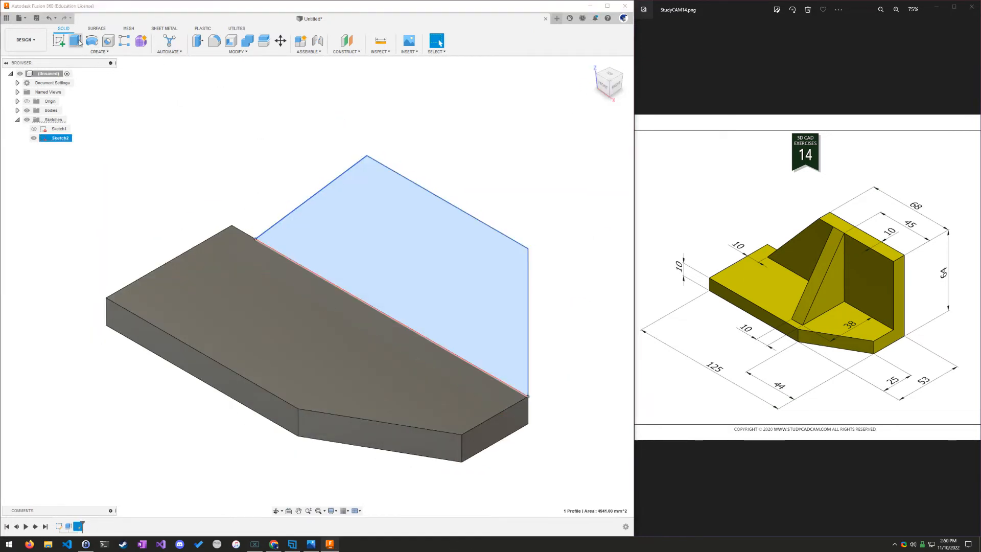
pyautogui.moveTo(397, 241); pyautogui.dragTo(475, 195)
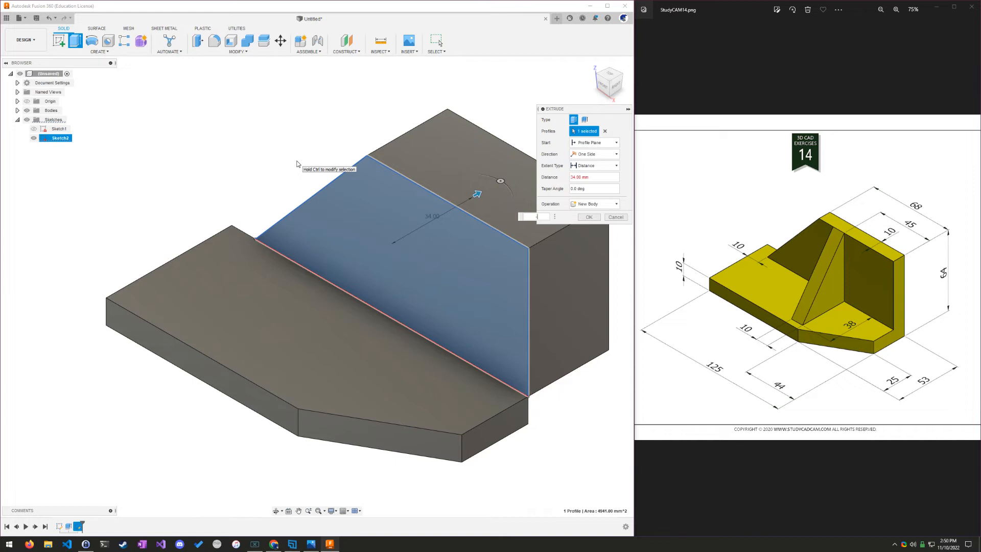
pyautogui.press('Return')
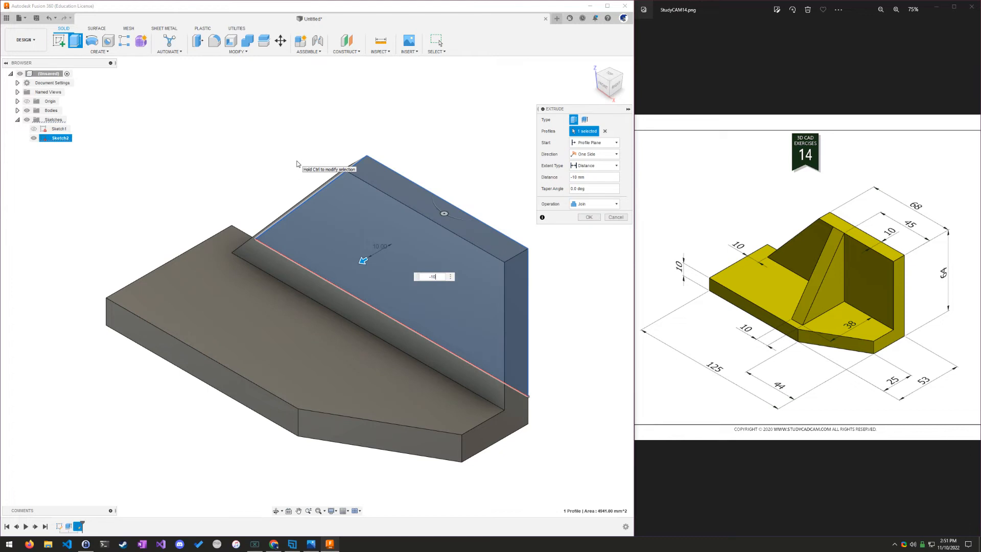
pyautogui.press('Return')
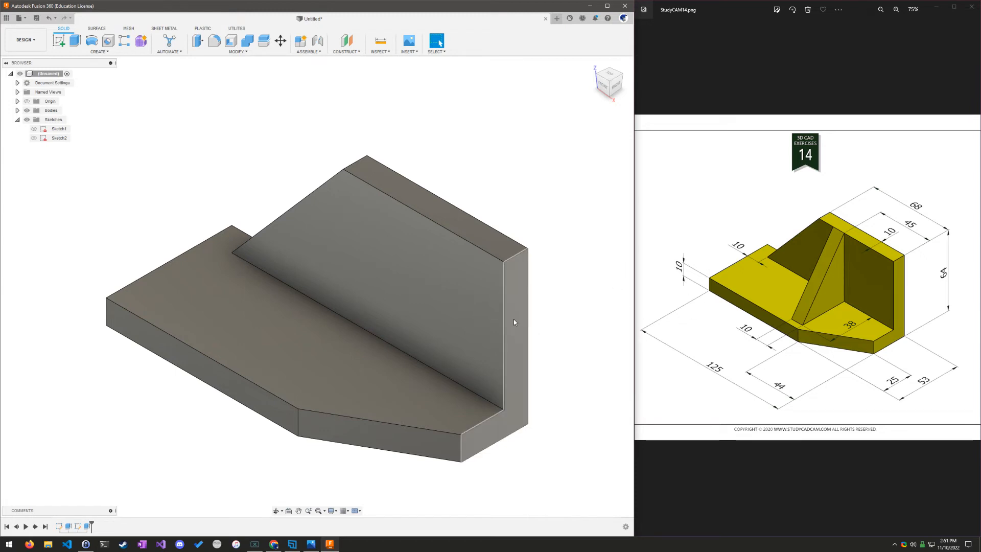
pyautogui.click(56, 41)
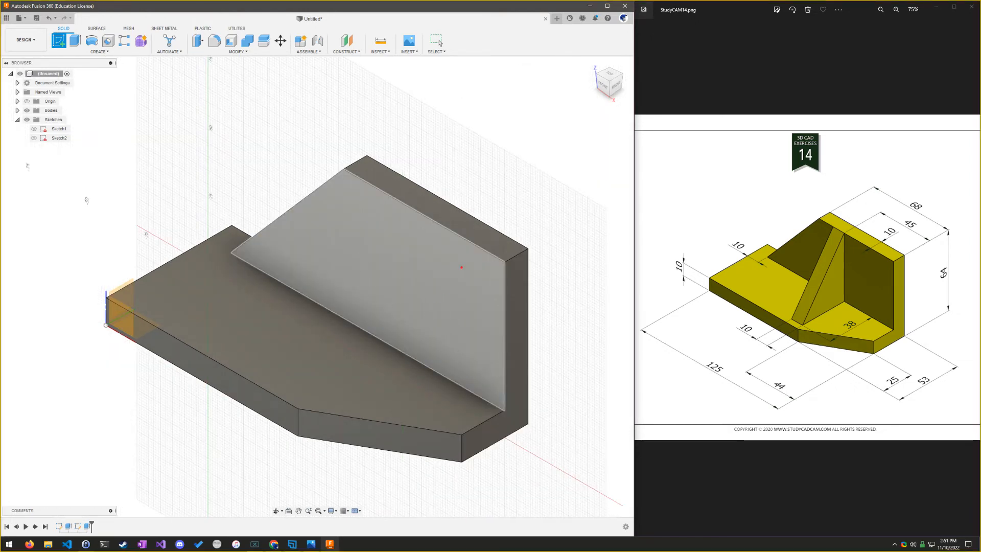
pyautogui.moveTo(426, 222)
pyautogui.mouseDown()
pyautogui.moveTo(358, 321)
pyautogui.moveTo(369, 382)
pyautogui.moveTo(438, 251)
pyautogui.mouseUp()
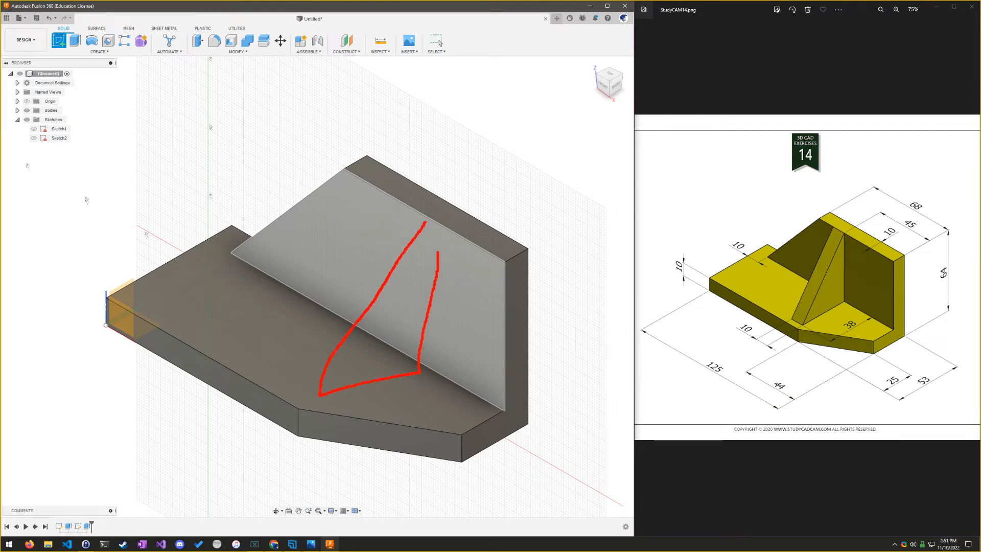
pyautogui.press('Escape')
pyautogui.press('Escape')
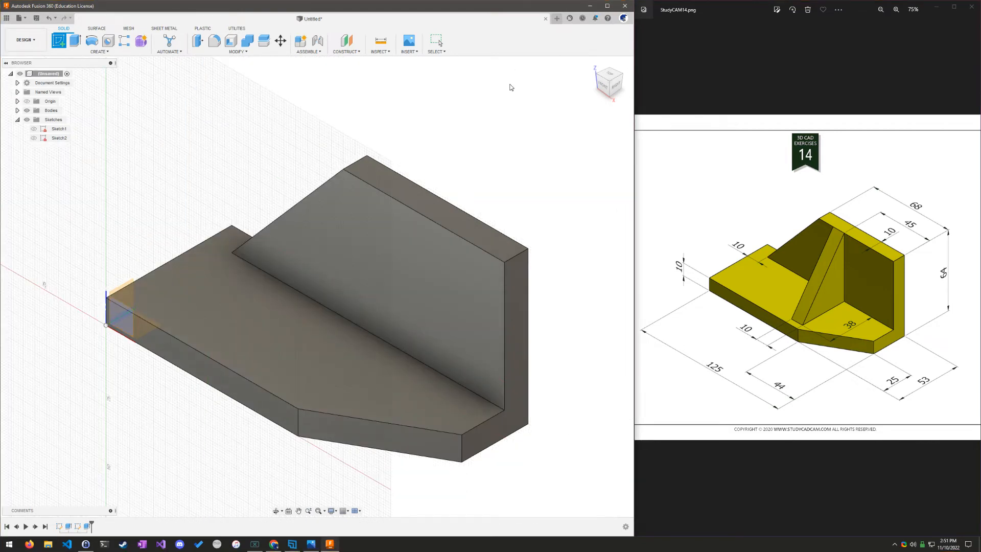
# Create an offset construction plane at -45 mm from the bracket's L-shaped end face
pyautogui.click(347, 45)
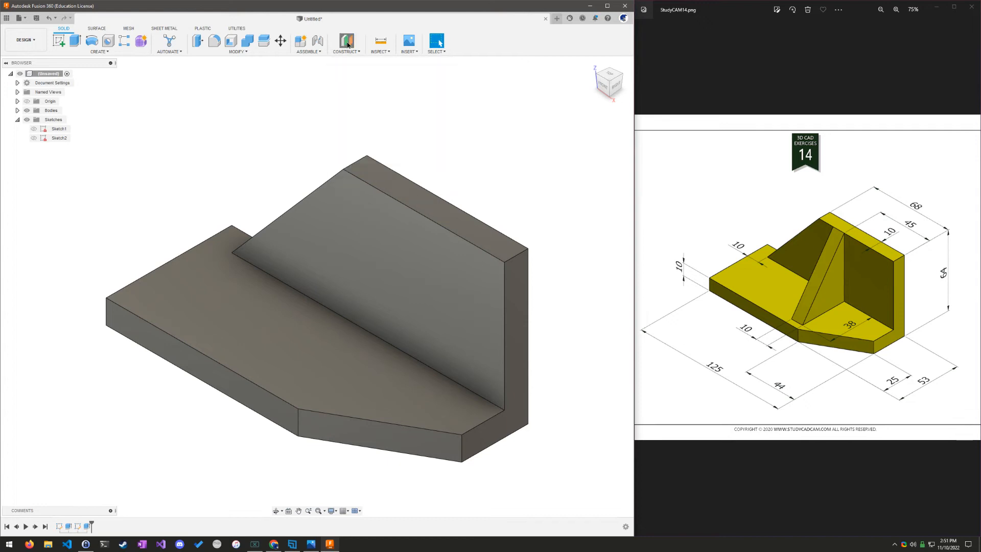
pyautogui.click(521, 346)
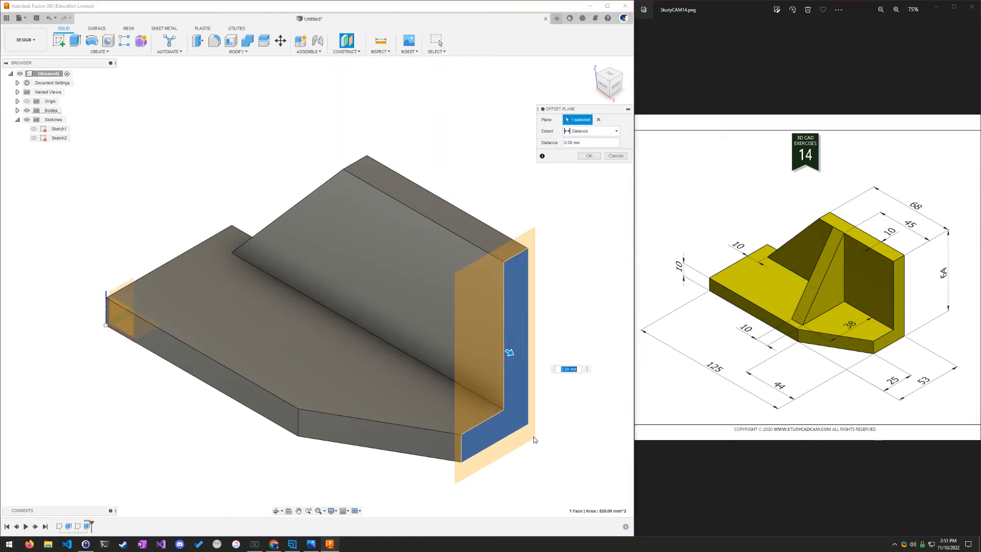
pyautogui.moveTo(514, 359); pyautogui.dragTo(466, 328)
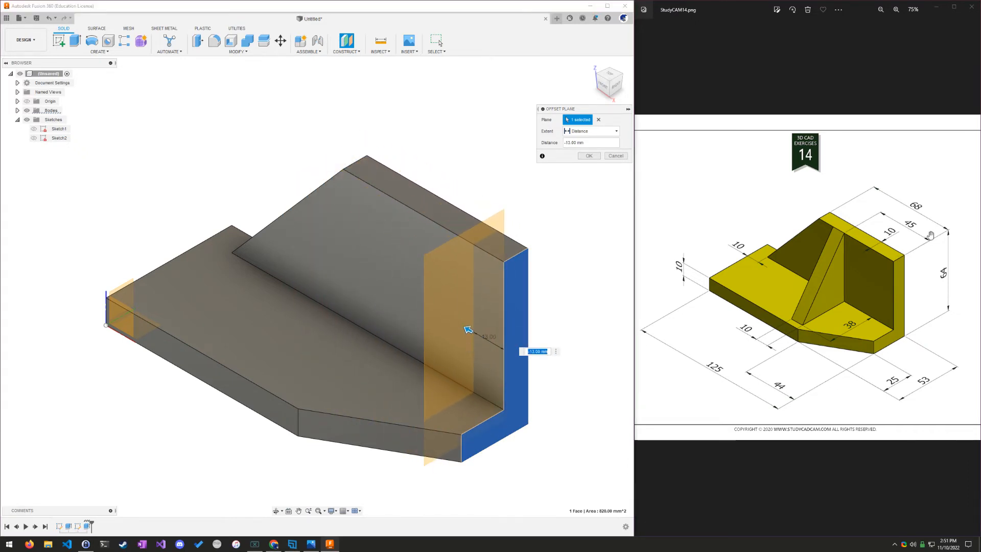
pyautogui.hotkey('ctrl', '2')
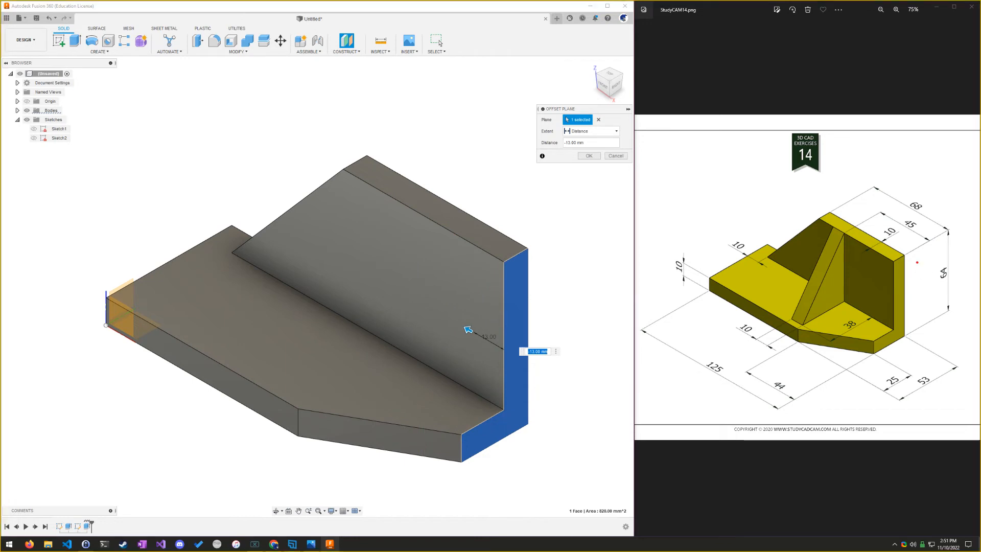
pyautogui.moveTo(936, 331); pyautogui.dragTo(903, 274)
pyautogui.press('Escape')
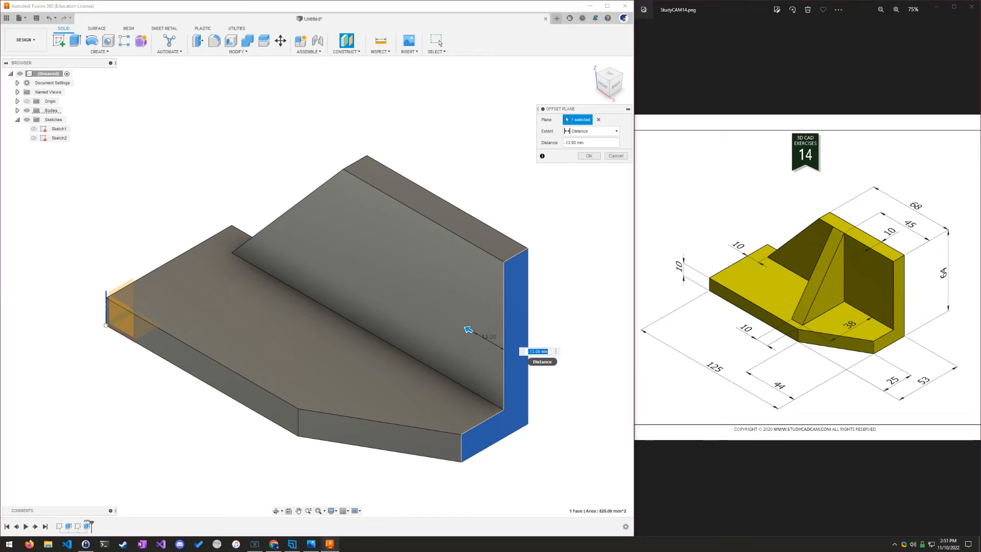
pyautogui.write('-45')
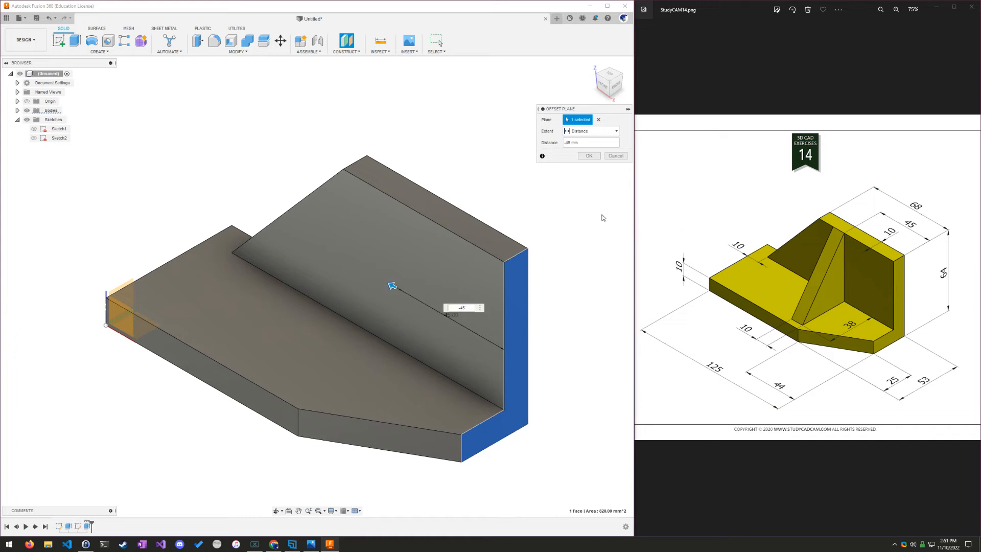
pyautogui.press('Return')
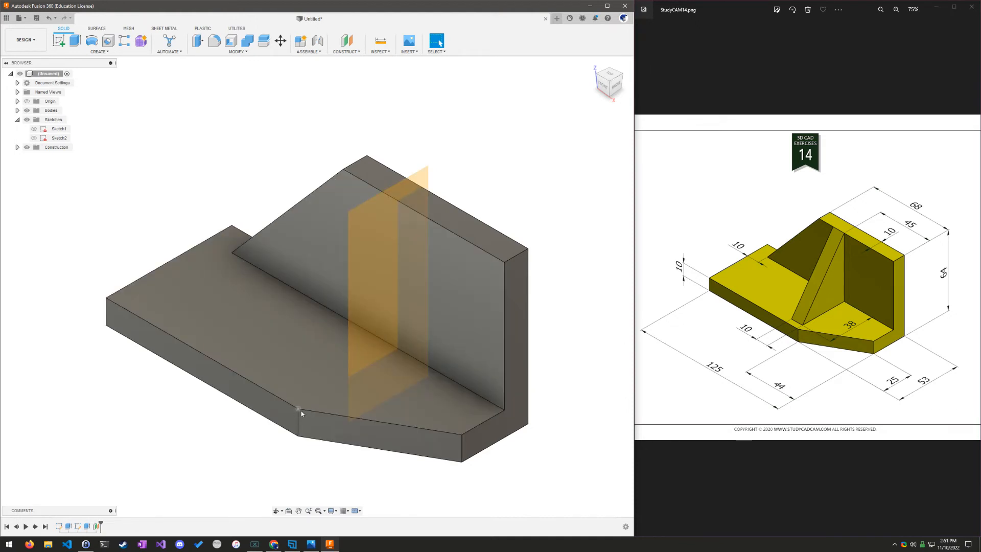
# Start a new sketch on the offset construction plane that crosses the wall and base plate
pyautogui.keyDown('shift'); pyautogui.moveTo(299, 410); pyautogui.dragTo(389, 421, button='middle'); pyautogui.keyUp('shift')
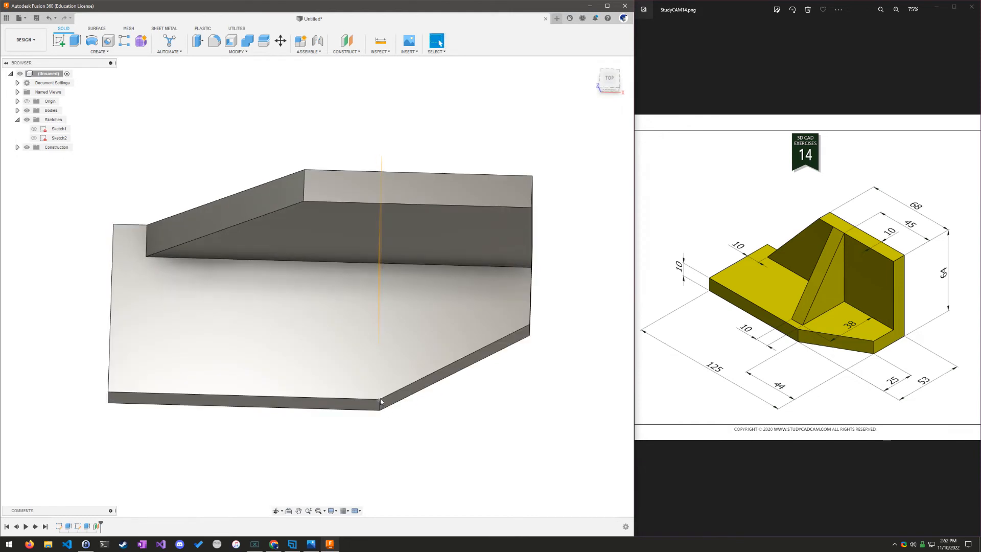
pyautogui.keyDown('shift'); pyautogui.moveTo(434, 441); pyautogui.dragTo(408, 424, button='middle'); pyautogui.keyUp('shift')
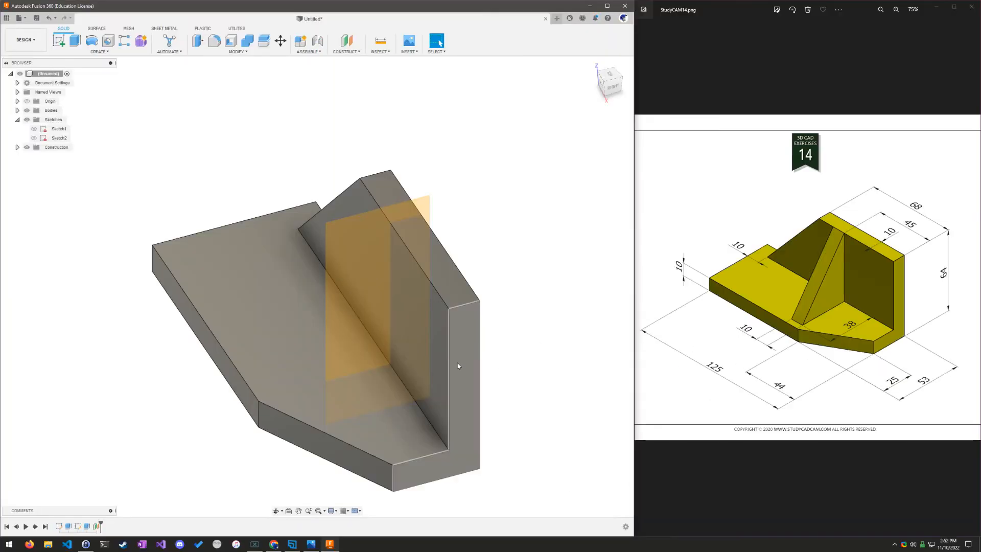
pyautogui.keyDown('shift'); pyautogui.moveTo(455, 361); pyautogui.dragTo(526, 386, button='middle'); pyautogui.keyUp('shift')
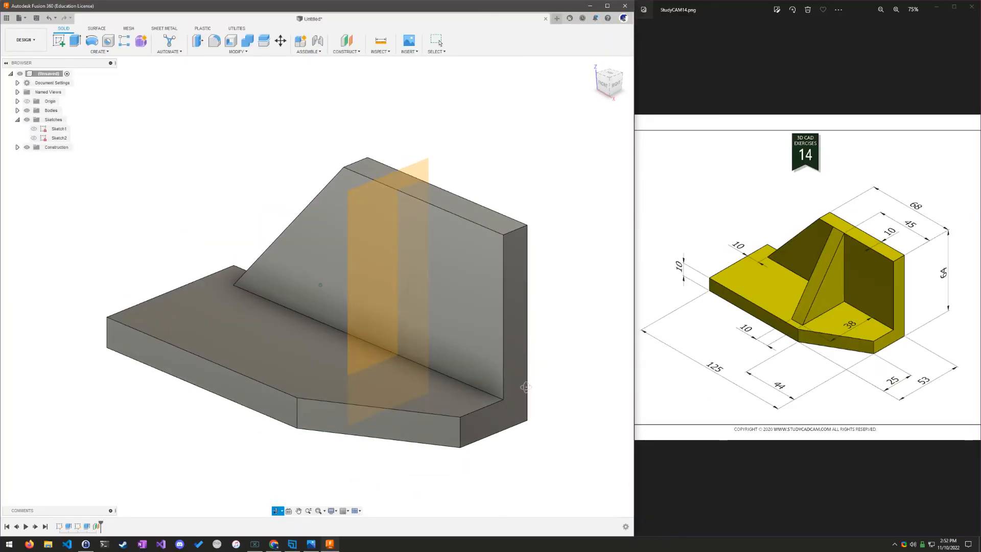
pyautogui.click(373, 292)
pyautogui.keyDown('shift'); pyautogui.moveTo(551, 169); pyautogui.dragTo(386, 265, button='middle'); pyautogui.keyUp('shift')
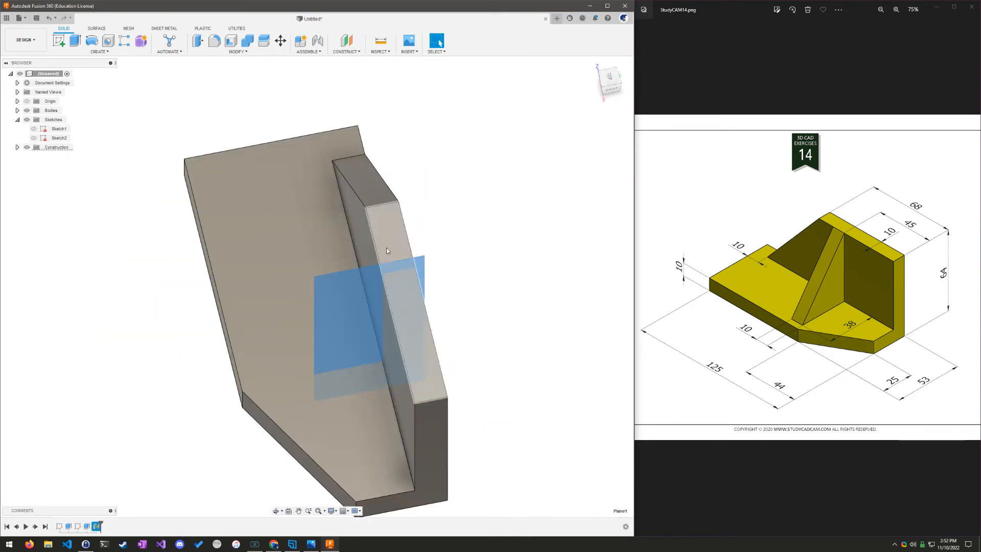
pyautogui.click(59, 41)
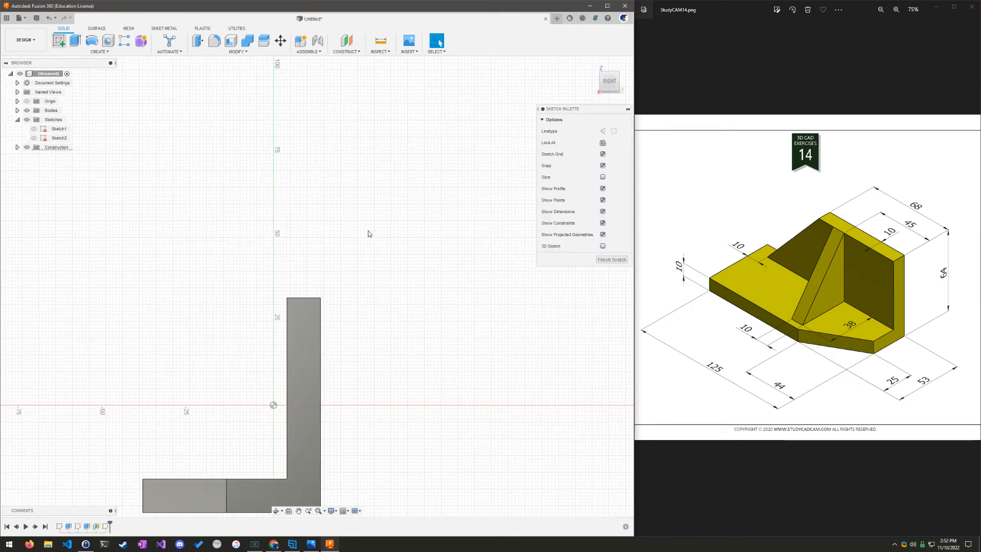
pyautogui.moveTo(380, 440); pyautogui.dragTo(488, 354, button='middle')
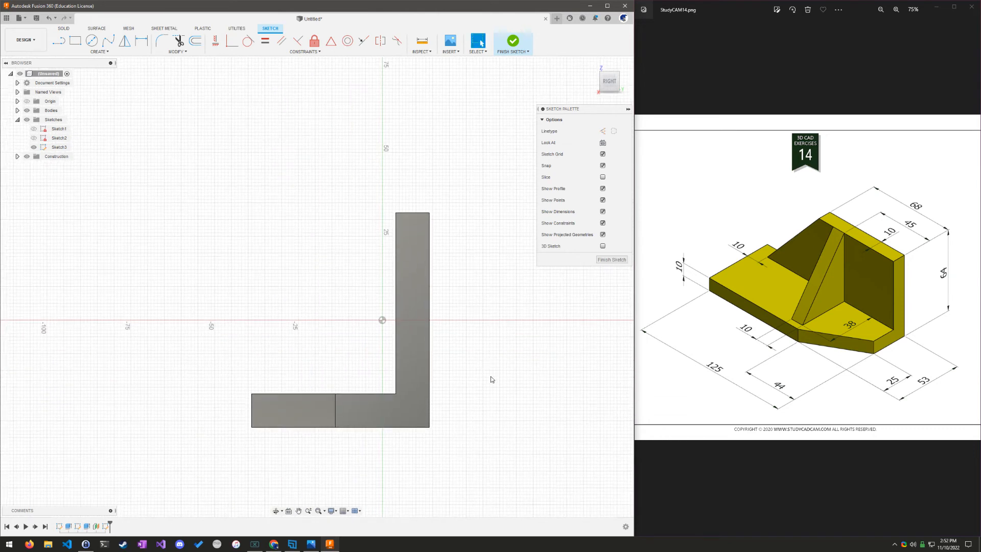
# Move the sketch palette nearer to the model and turn on Slice to section the bracket at the sketch plane
pyautogui.moveTo(588, 111); pyautogui.dragTo(517, 140)
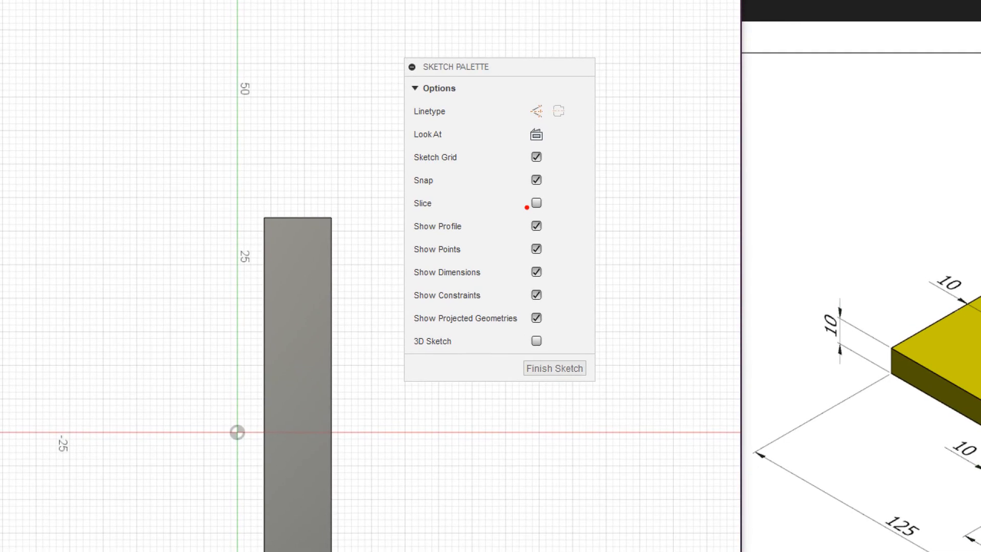
pyautogui.moveTo(427, 217); pyautogui.dragTo(559, 212)
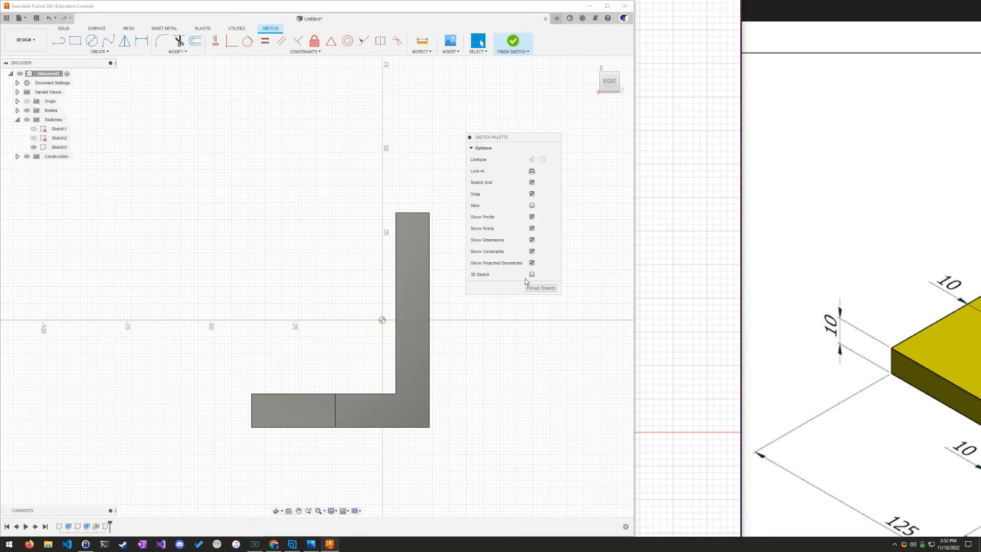
pyautogui.moveTo(492, 391)
pyautogui.keyDown('shift'); pyautogui.mouseDown(button='middle')
pyautogui.moveTo(513, 407)
pyautogui.moveTo(474, 375)
pyautogui.moveTo(530, 421)
pyautogui.moveTo(480, 408)
pyautogui.mouseUp(button='middle'); pyautogui.keyUp('shift')
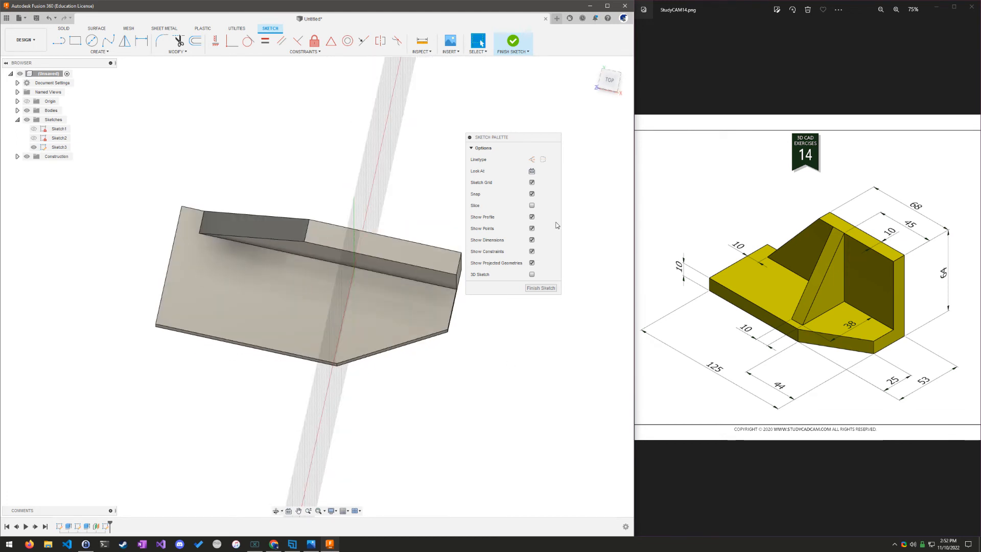
pyautogui.click(532, 206)
pyautogui.keyDown('shift'); pyautogui.moveTo(515, 313); pyautogui.dragTo(500, 298, button='middle'); pyautogui.keyUp('shift')
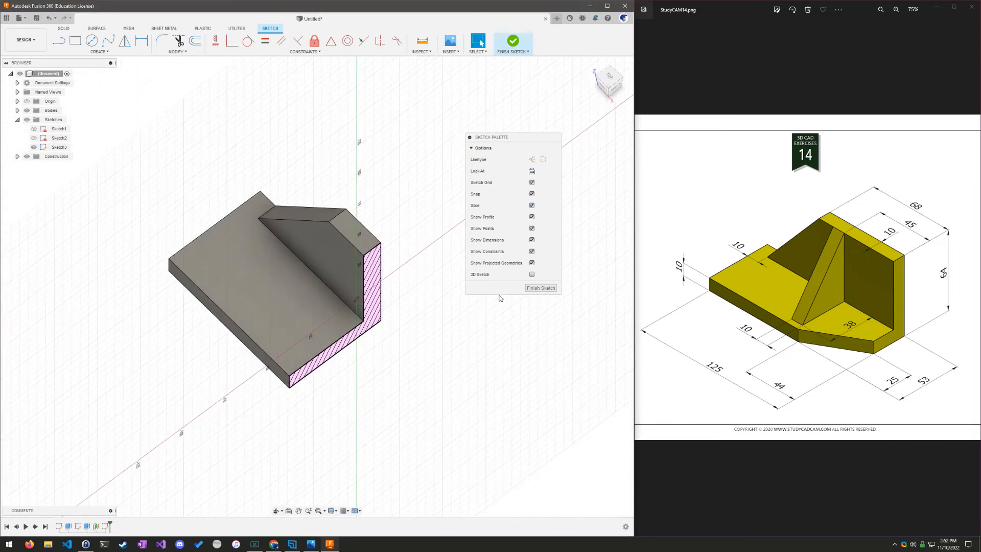
pyautogui.keyDown('shift'); pyautogui.moveTo(460, 379); pyautogui.dragTo(537, 207, button='middle'); pyautogui.keyUp('shift')
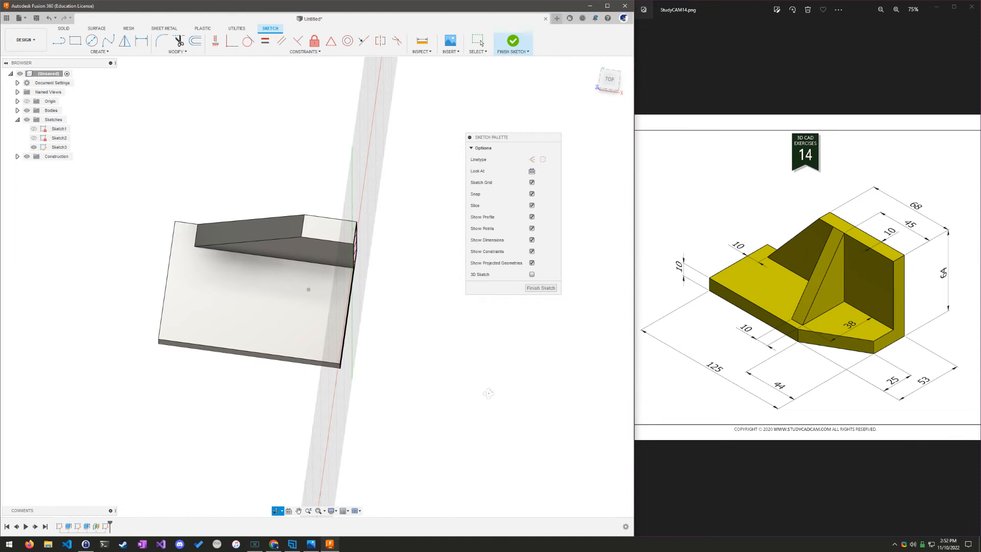
# Switch the Slice display off and on again to compare the whole bracket with its section
pyautogui.click(531, 205)
pyautogui.click(531, 206)
pyautogui.click(532, 205)
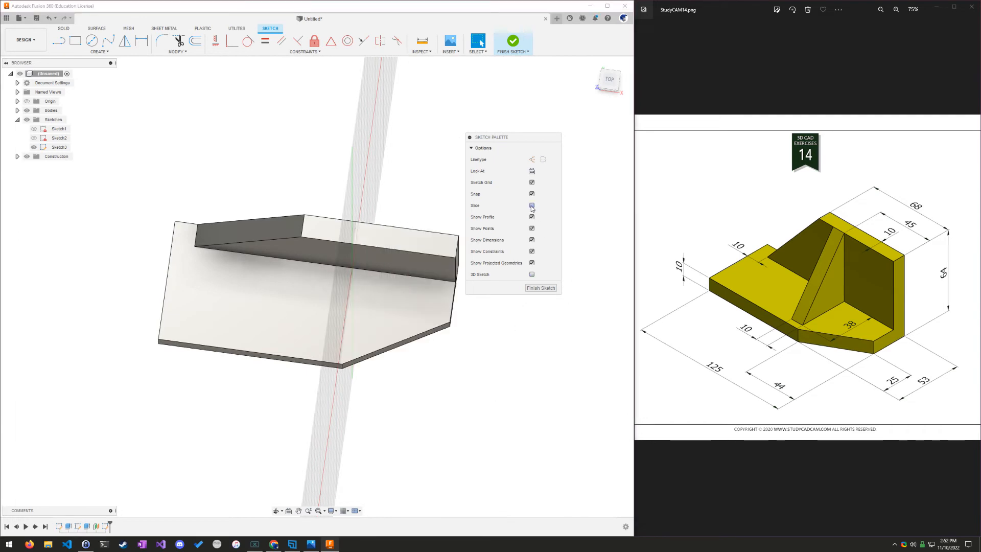
pyautogui.click(532, 206)
pyautogui.keyDown('shift'); pyautogui.moveTo(460, 375); pyautogui.dragTo(400, 343, button='middle'); pyautogui.keyUp('shift')
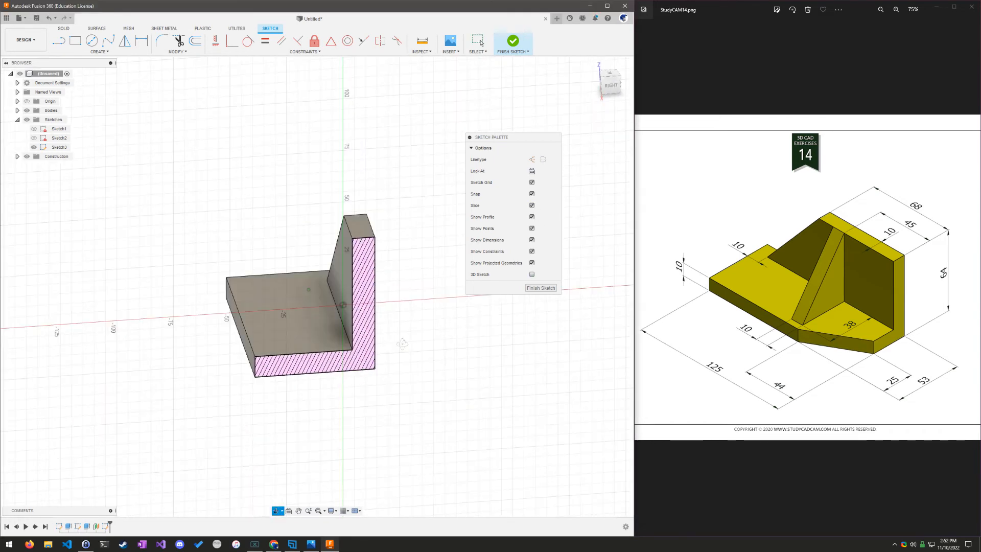
pyautogui.click(612, 85)
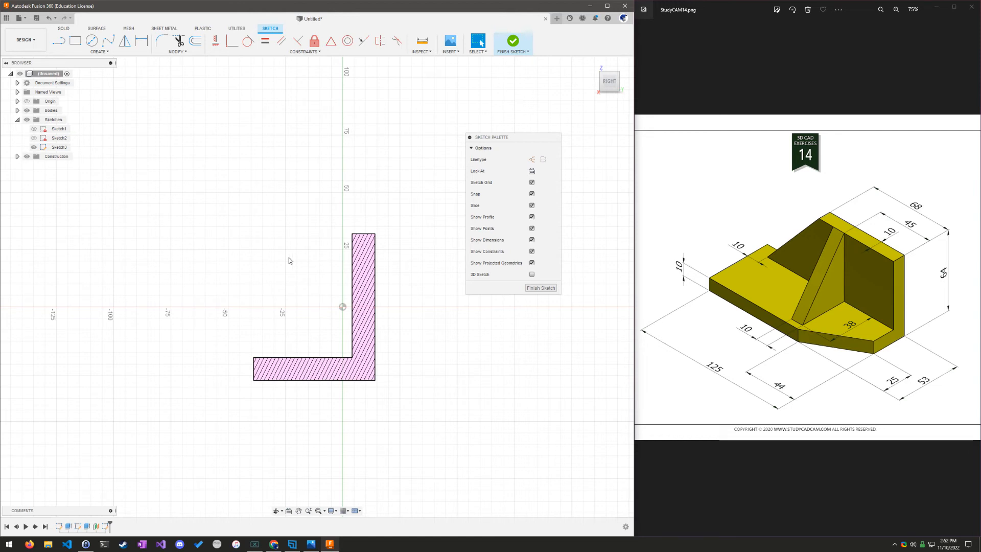
pyautogui.keyDown('shift'); pyautogui.moveTo(257, 279); pyautogui.dragTo(282, 306, button='middle'); pyautogui.keyUp('shift')
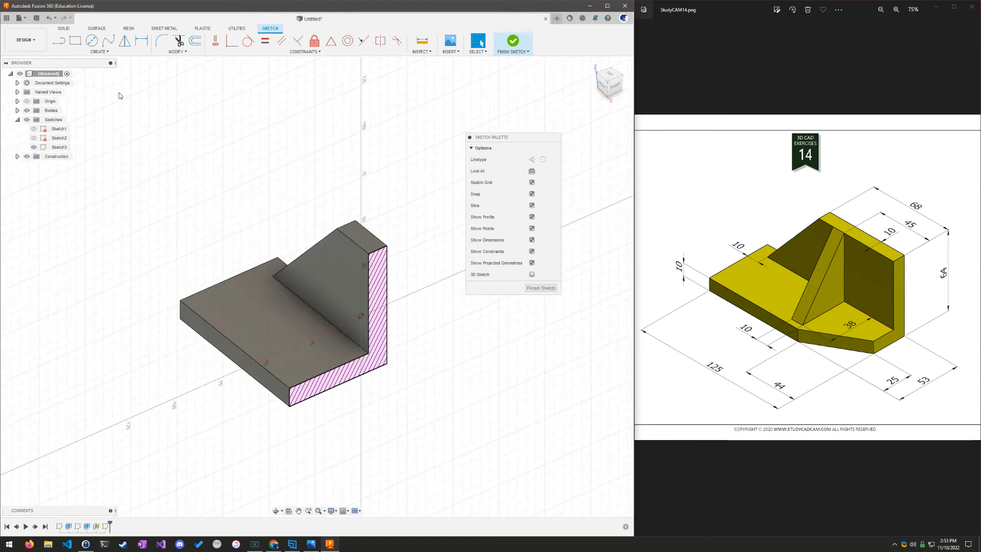
pyautogui.click(99, 52)
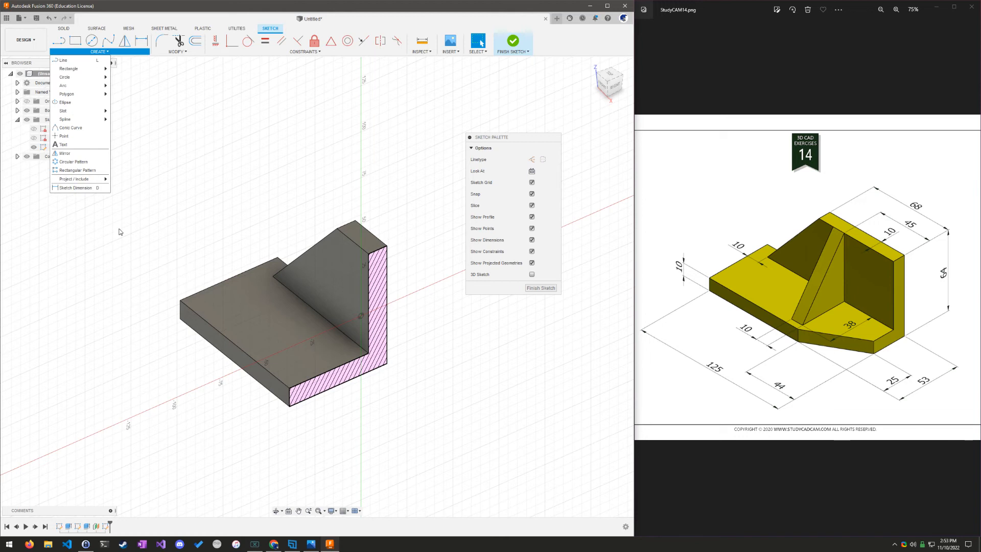
pyautogui.moveTo(99, 181)
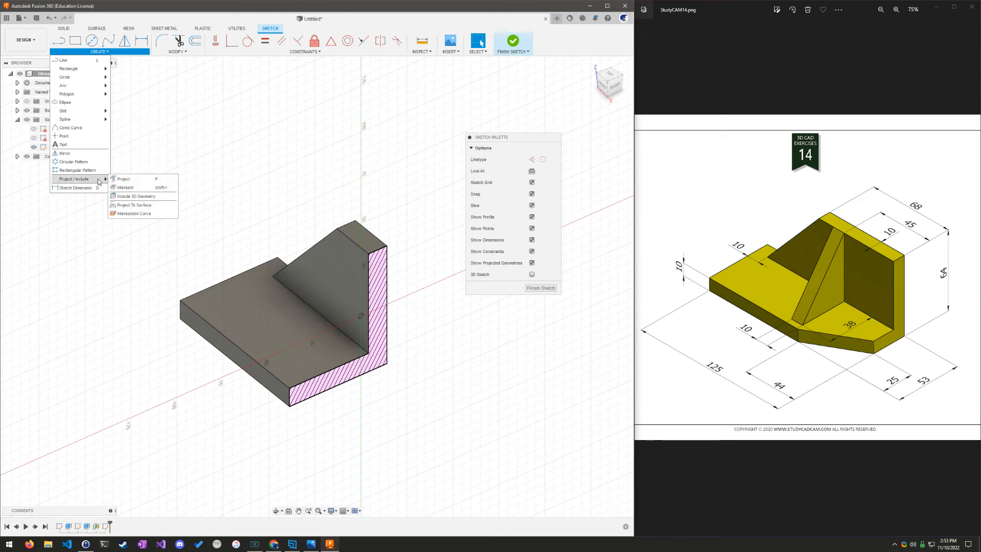
pyautogui.click(126, 188)
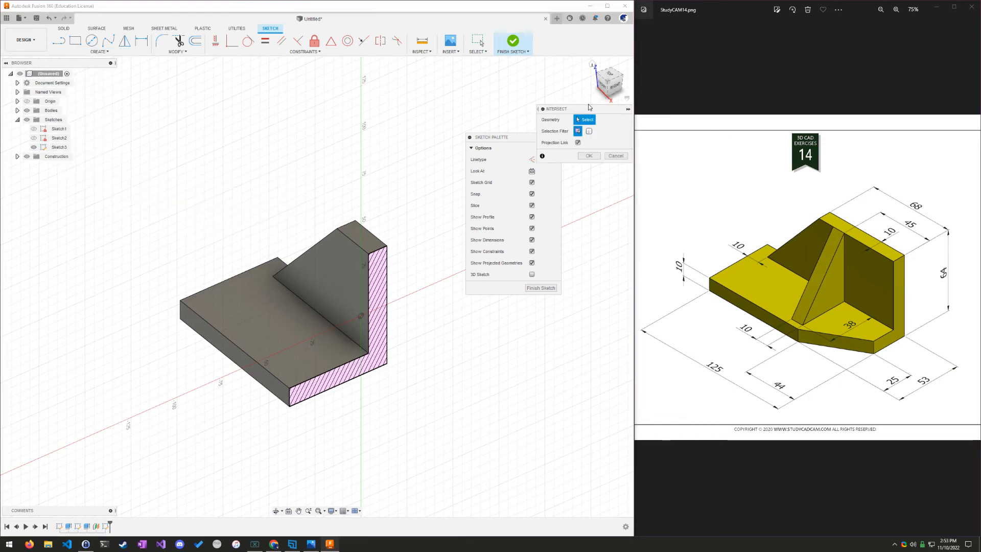
pyautogui.moveTo(591, 109); pyautogui.dragTo(538, 65)
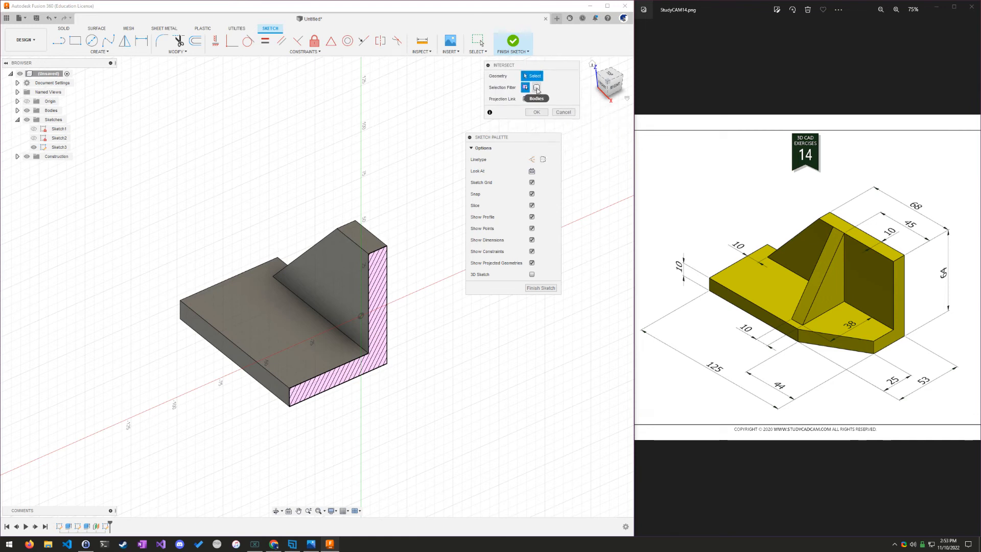
pyautogui.click(537, 89)
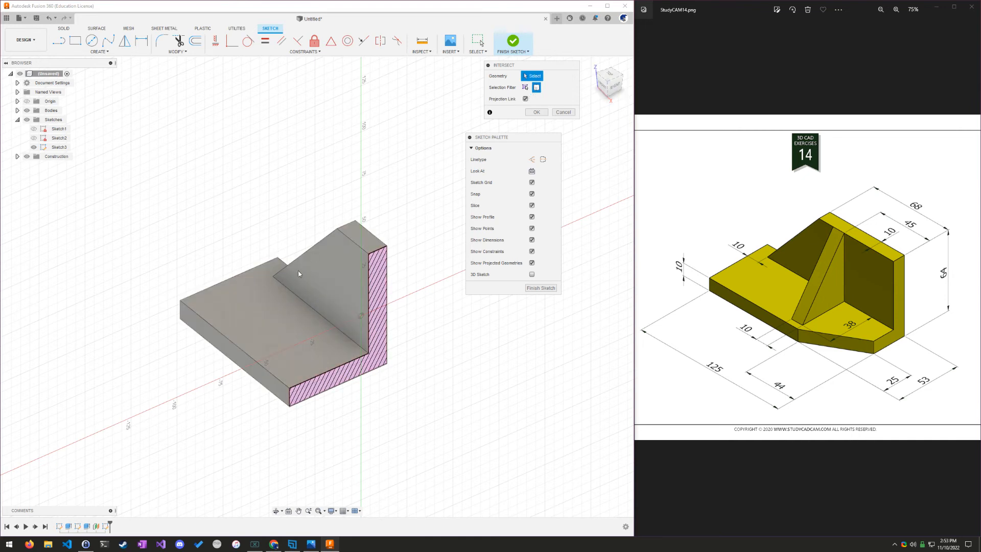
pyautogui.click(250, 316)
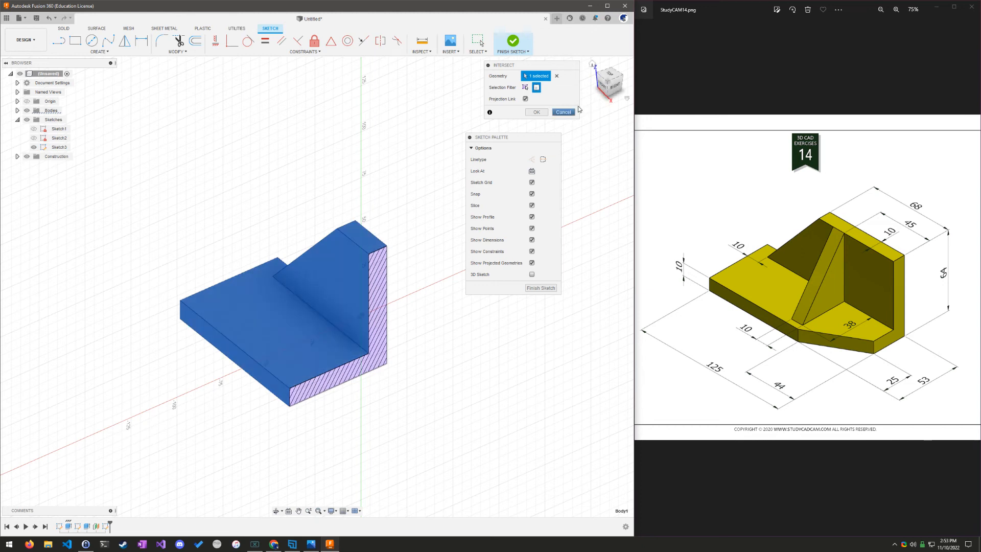
pyautogui.click(562, 113)
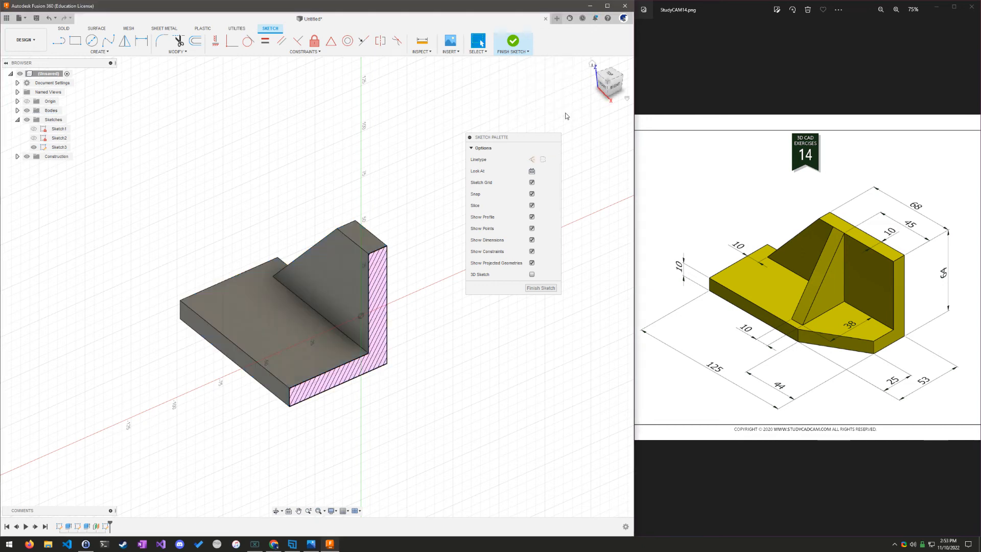
# Intersect the whole bracket body with the sketch plane to bring its L-shaped section outline into the sketch
pyautogui.click(99, 52)
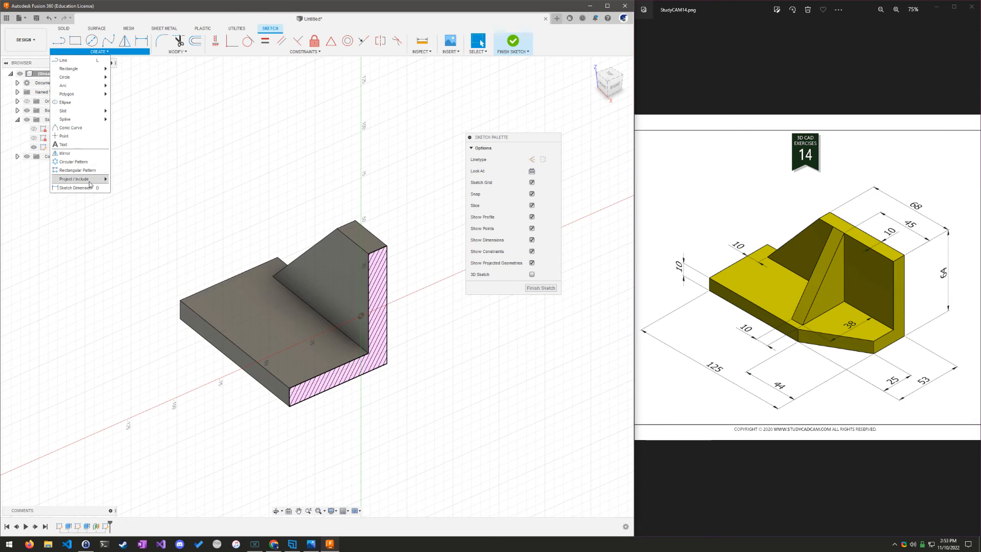
pyautogui.moveTo(91, 180)
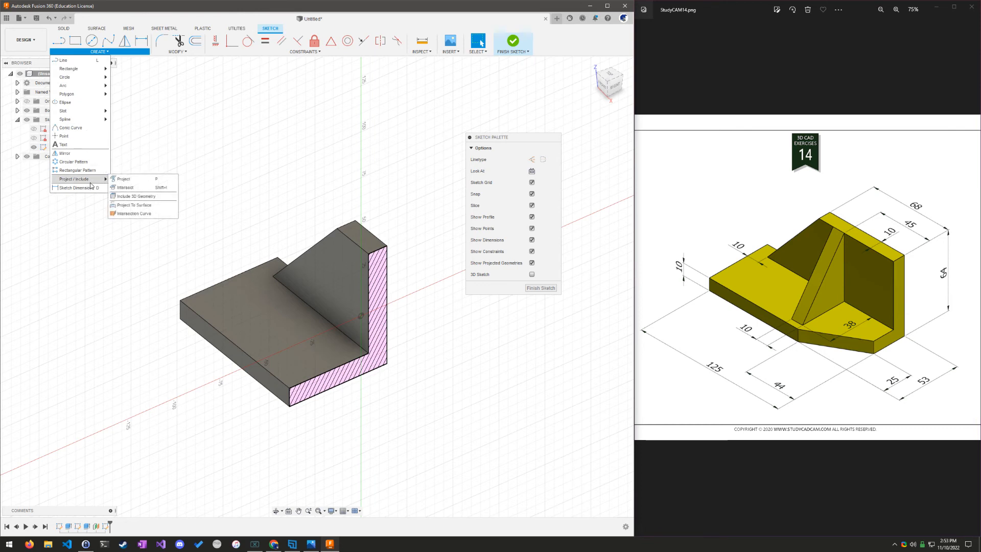
pyautogui.click(144, 187)
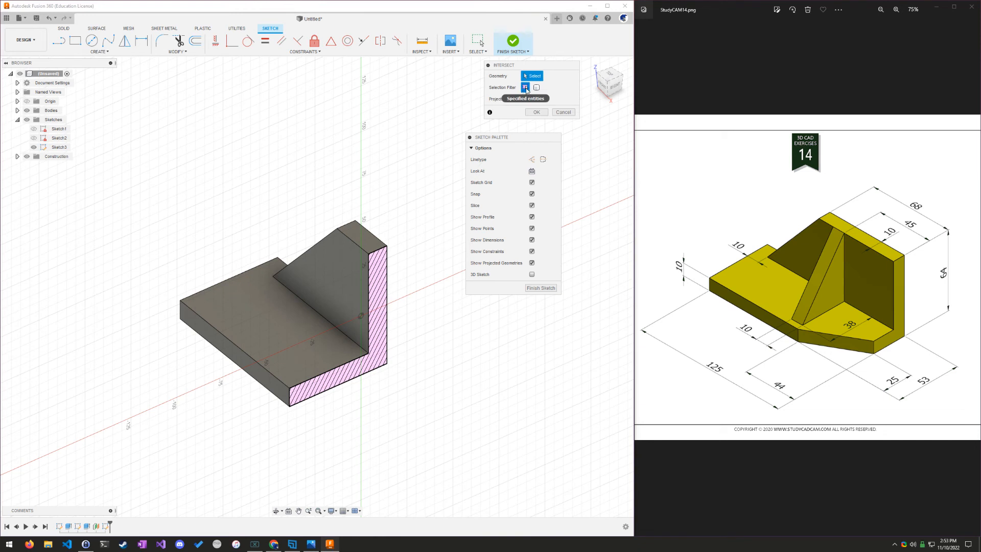
pyautogui.click(537, 88)
pyautogui.click(286, 306)
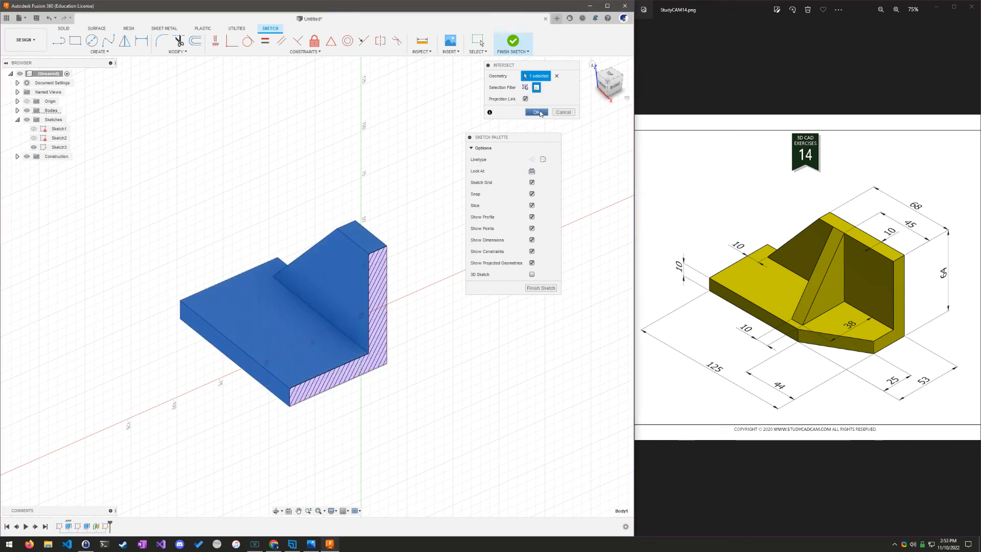
pyautogui.click(541, 113)
# Inspect the intersected outline on the whole bracket with Slice off, and restore the sliced view facing the sketch plane
pyautogui.click(616, 86)
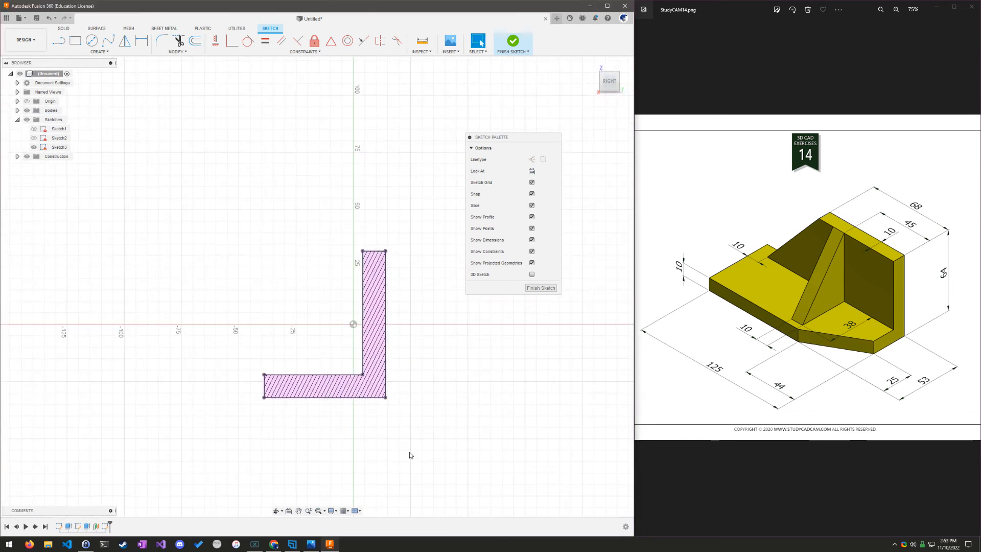
pyautogui.keyDown('shift'); pyautogui.moveTo(329, 453); pyautogui.dragTo(402, 480, button='middle'); pyautogui.keyUp('shift')
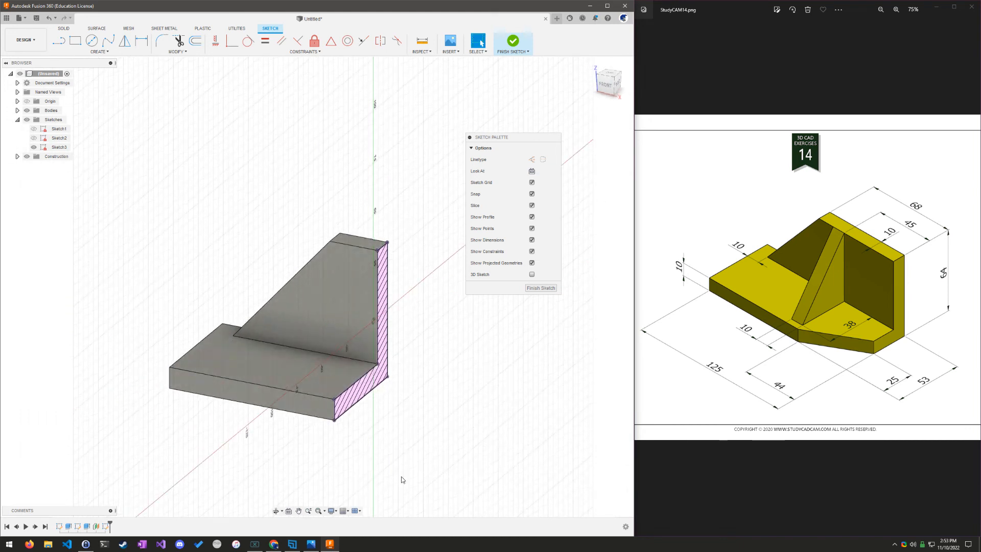
pyautogui.click(533, 206)
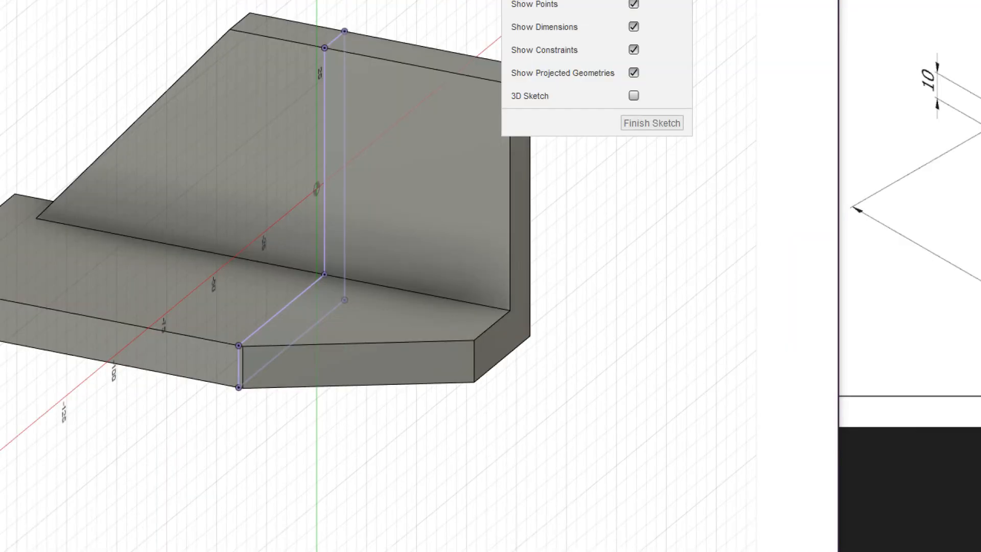
pyautogui.moveTo(376, 105)
pyautogui.mouseDown()
pyautogui.moveTo(338, 134)
pyautogui.moveTo(336, 334)
pyautogui.moveTo(325, 380)
pyautogui.moveTo(258, 423)
pyautogui.moveTo(254, 469)
pyautogui.moveTo(292, 456)
pyautogui.moveTo(360, 390)
pyautogui.moveTo(379, 95)
pyautogui.mouseUp()
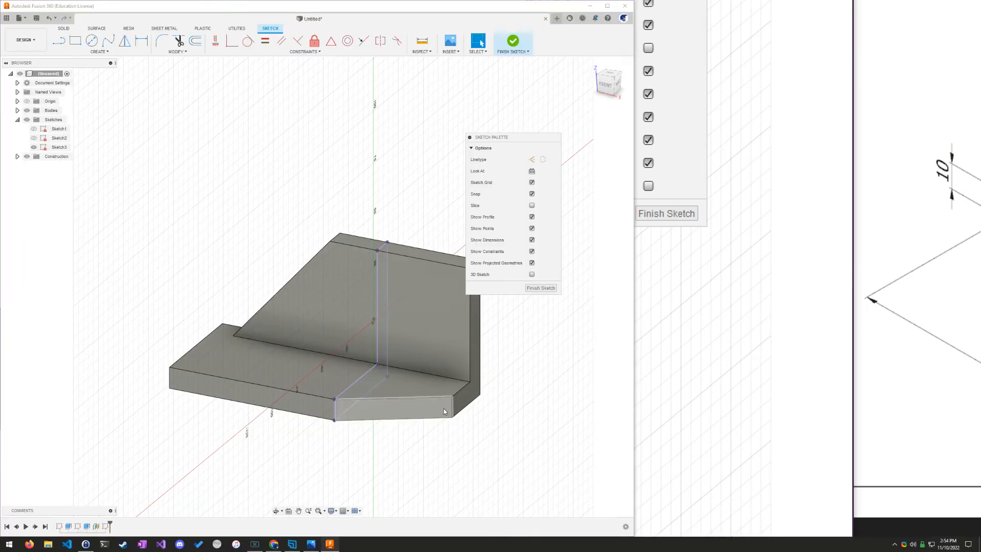
pyautogui.click(617, 83)
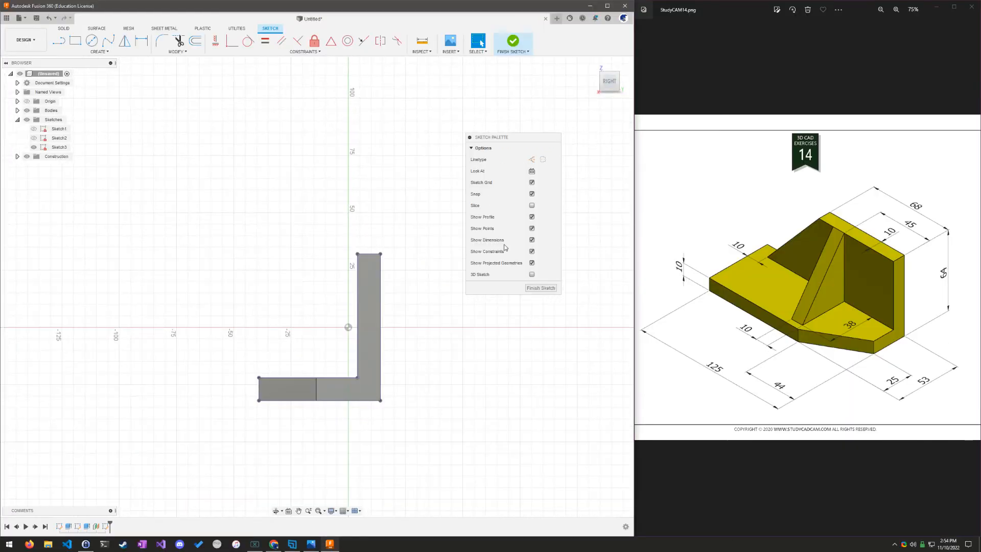
pyautogui.click(532, 205)
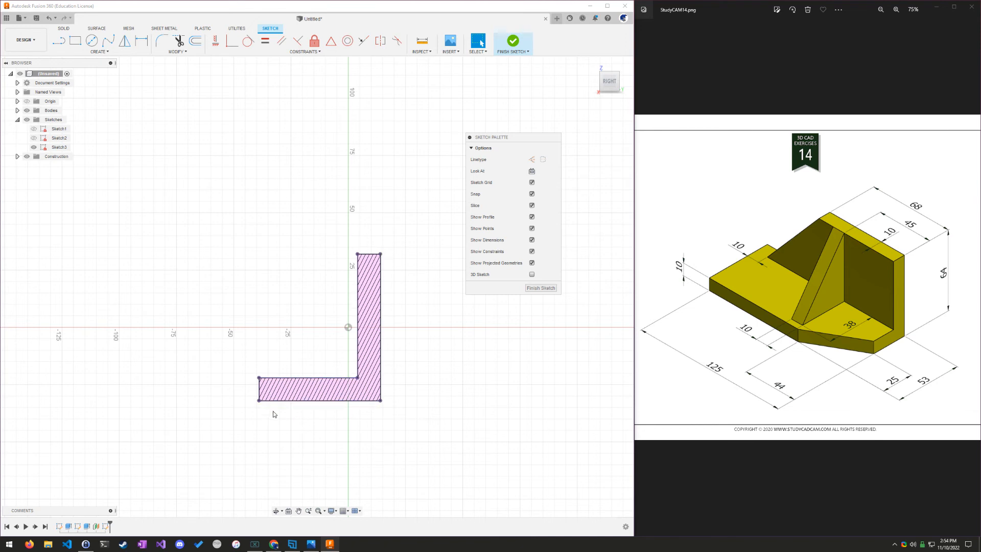
# Sketch a sloped line beside the section, from near the wall's upper inner corner down to just above the base plate
pyautogui.scroll(3, 315, 322)
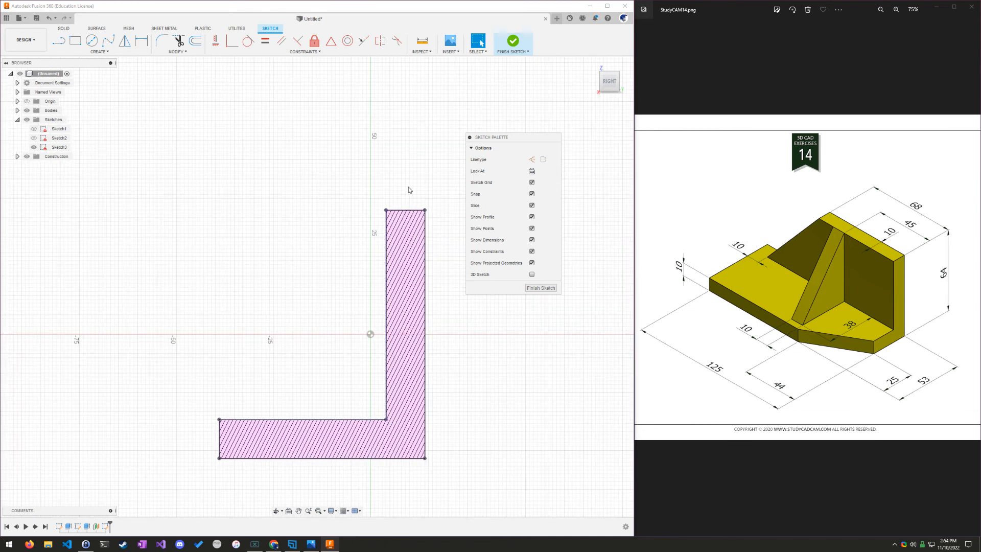
pyautogui.click(58, 40)
pyautogui.click(366, 224)
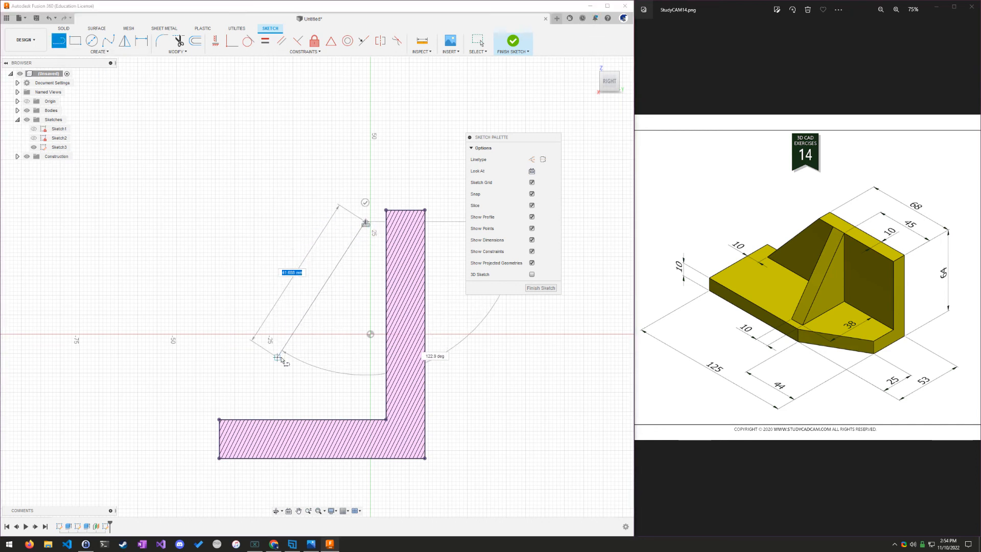
pyautogui.click(267, 389)
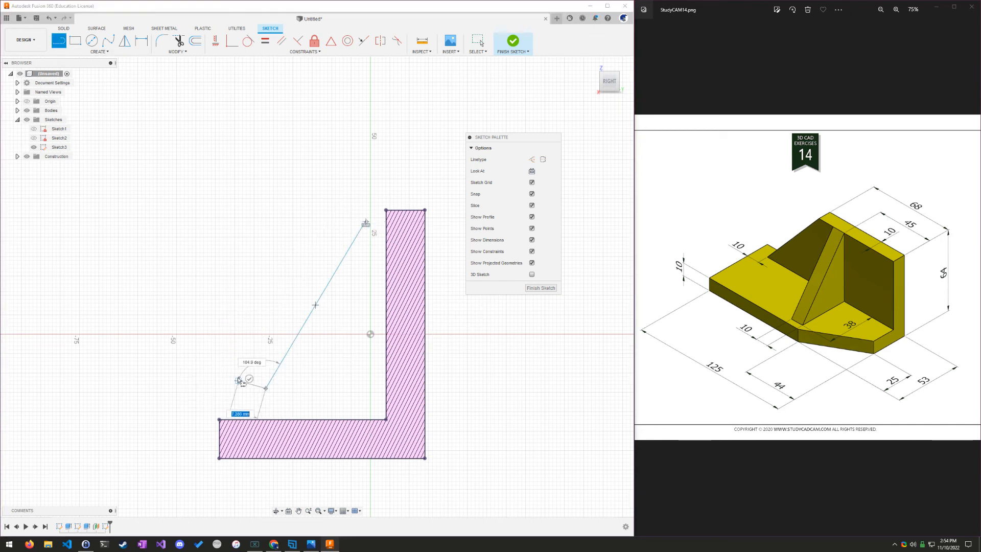
pyautogui.press('Escape')
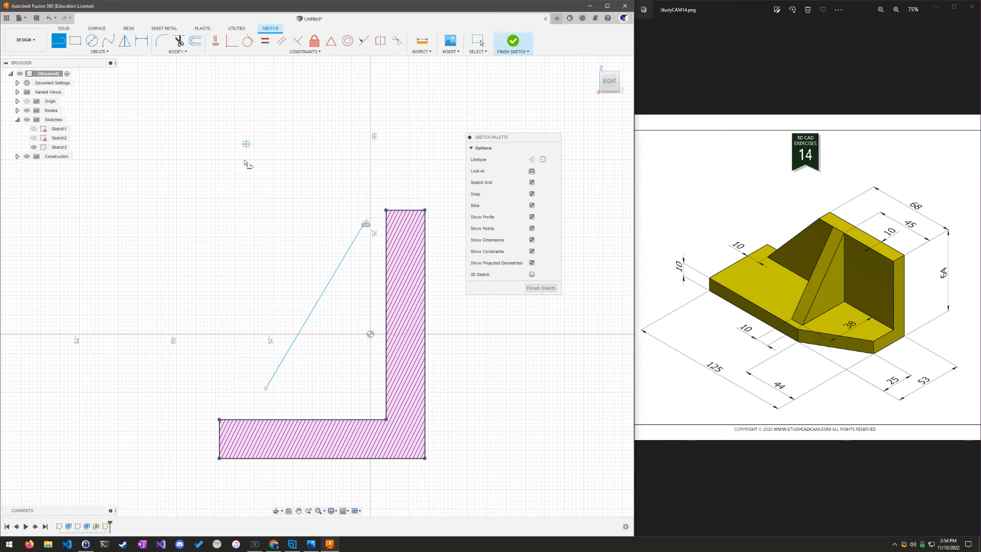
# Delete the tiny stray horizontal segment at the upper end of the sloped line
pyautogui.click(231, 45)
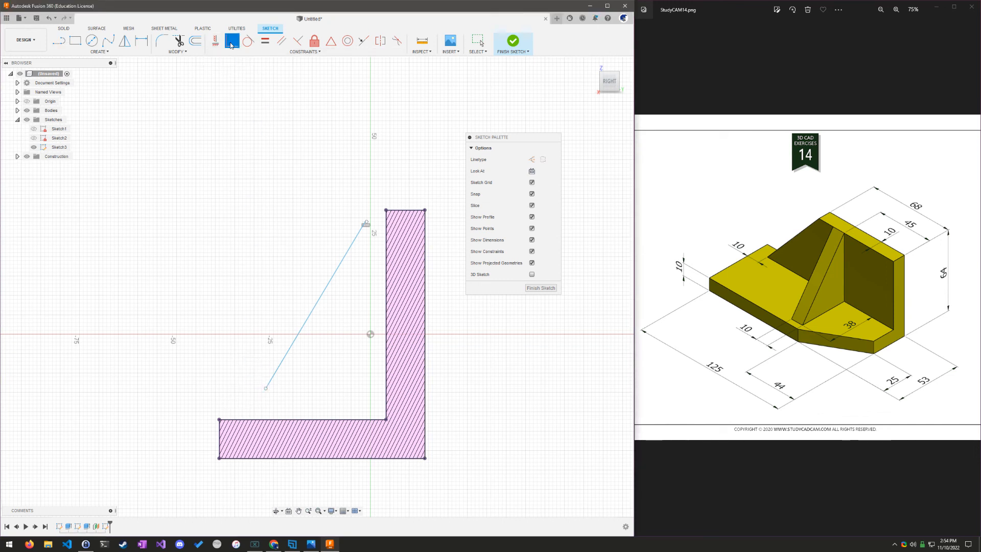
pyautogui.click(366, 223)
pyautogui.scroll(10, 376, 237)
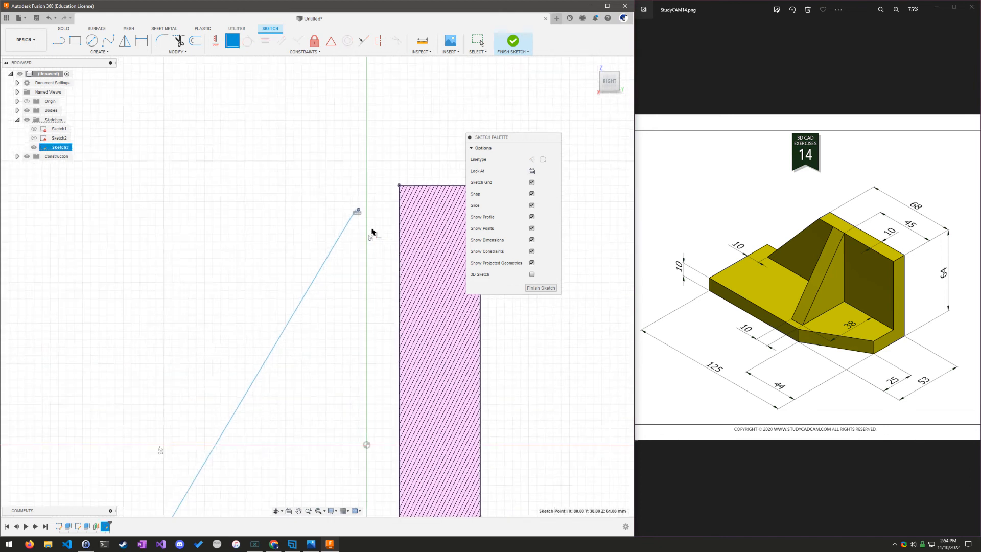
pyautogui.press('Escape')
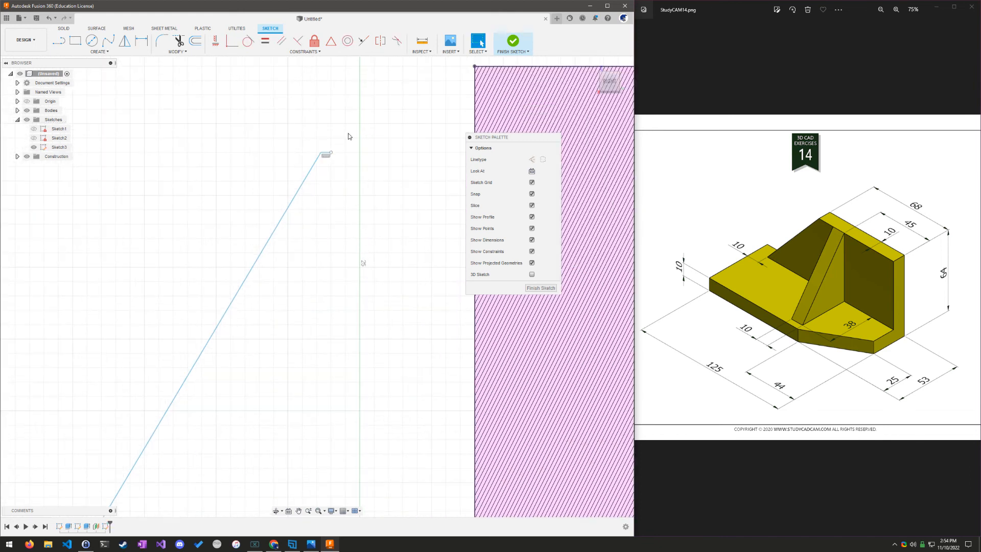
pyautogui.click(330, 154)
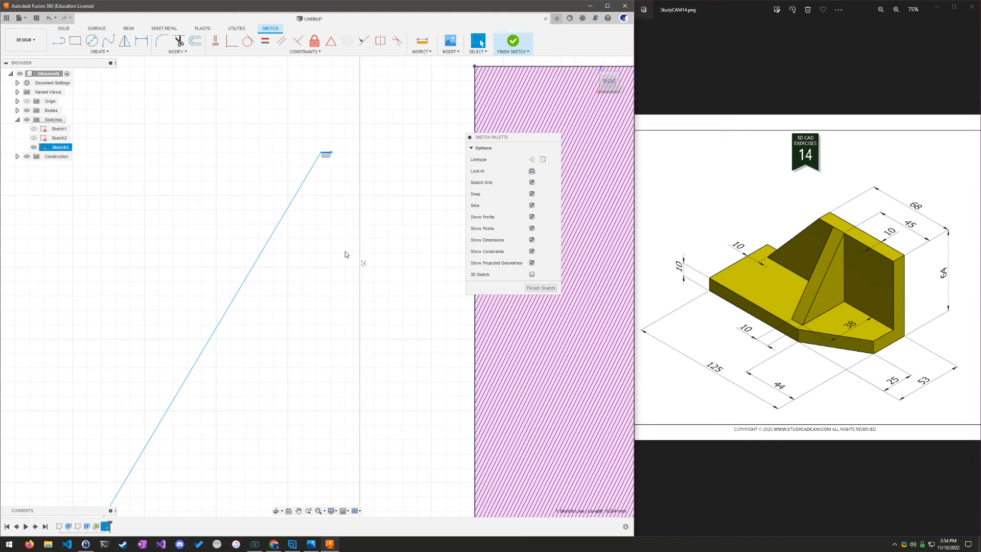
pyautogui.scroll(-5, 342, 224)
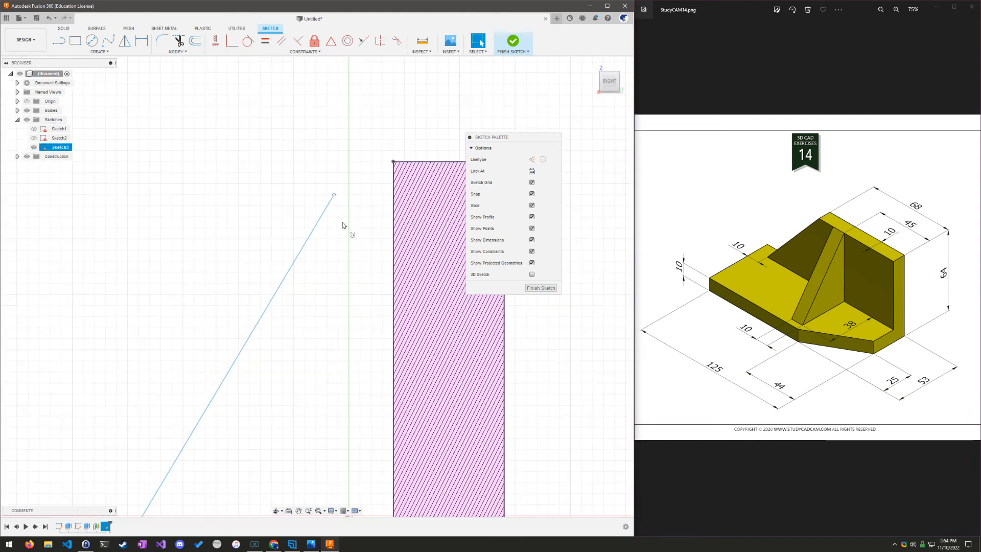
# Make the sloped line's upper end coincident with the wall's top inner corner and its lower end coincident with the base plate's top edge
pyautogui.click(232, 38)
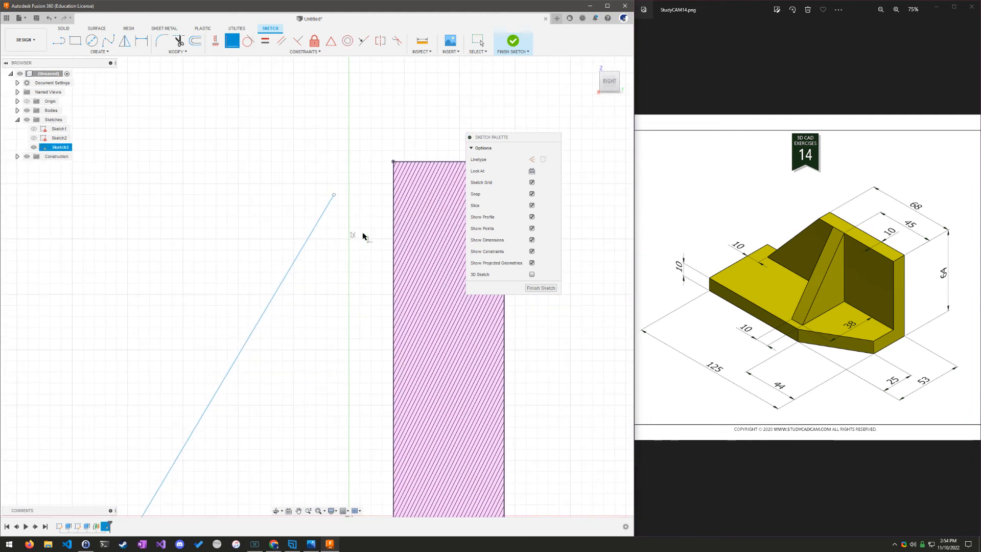
pyautogui.click(392, 162)
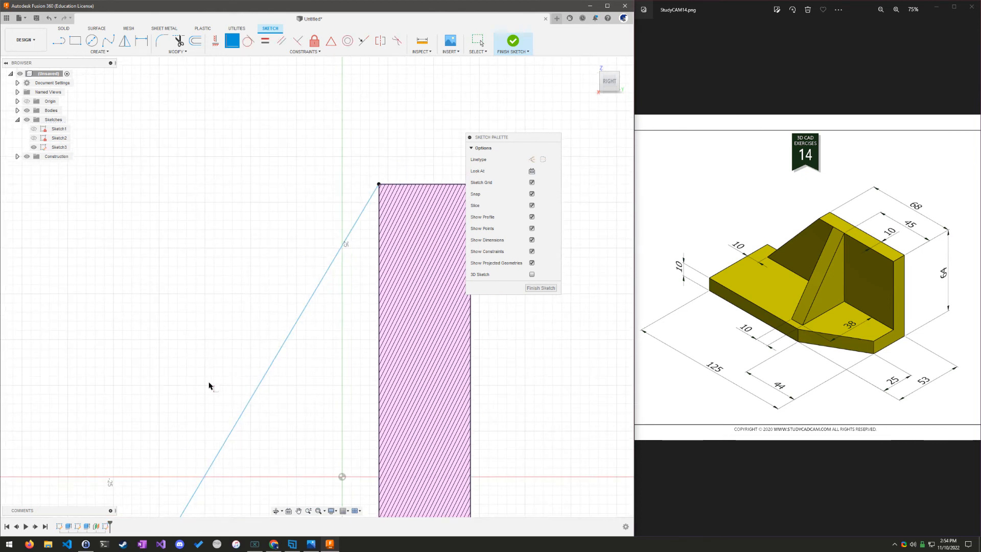
pyautogui.moveTo(209, 385)
pyautogui.mouseDown(button='middle')
pyautogui.moveTo(287, 280)
pyautogui.moveTo(340, 153)
pyautogui.mouseUp(button='middle')
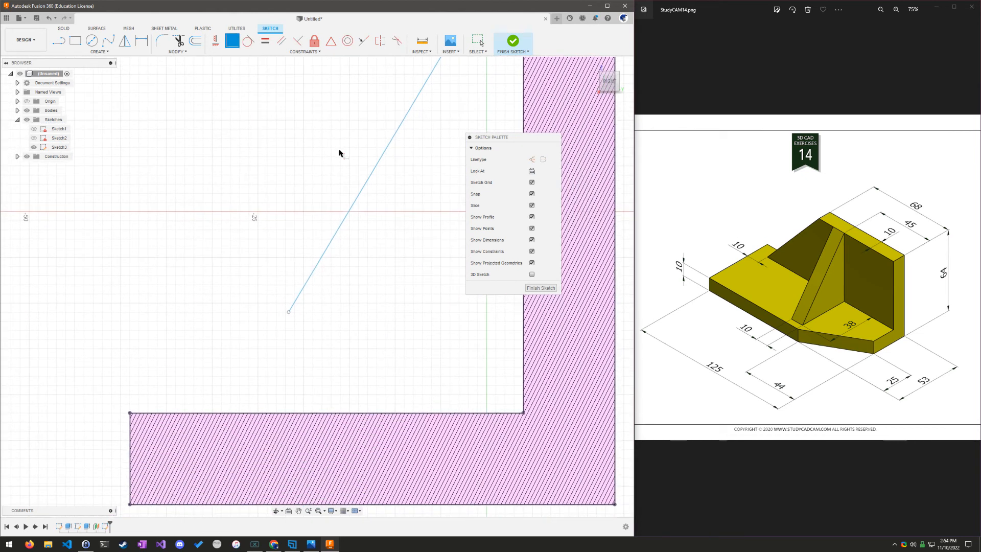
pyautogui.click(288, 312)
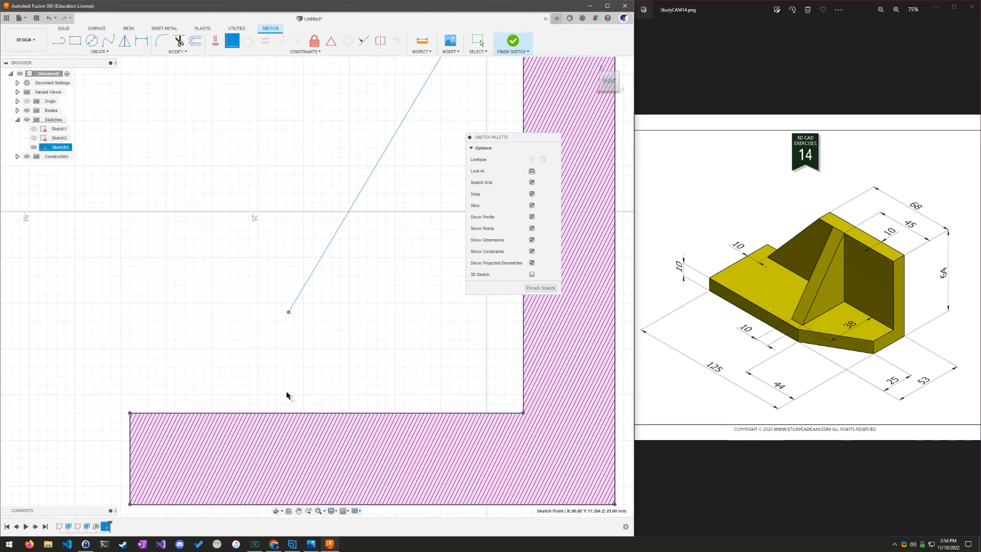
pyautogui.click(272, 413)
pyautogui.scroll(-5, 171, 311)
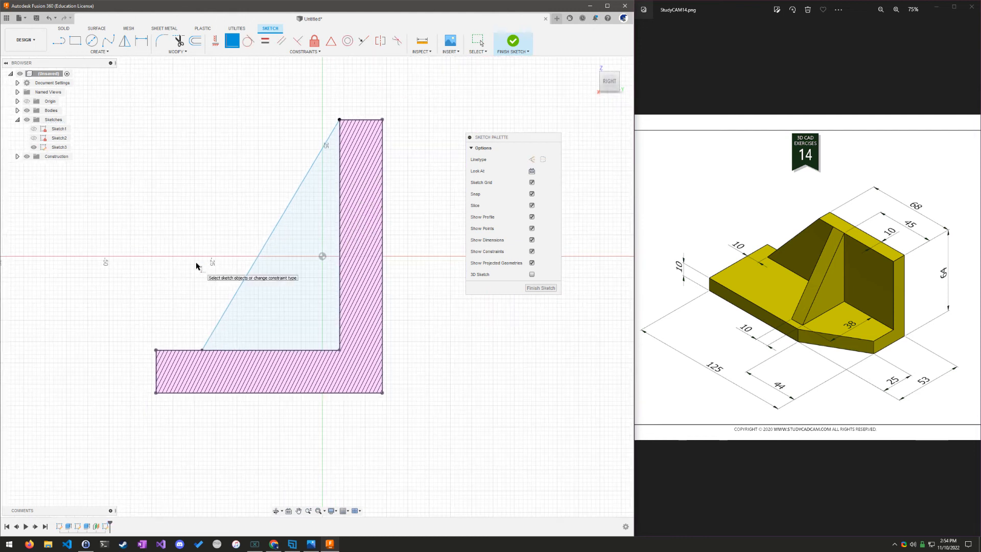
pyautogui.moveTo(228, 189)
pyautogui.mouseDown(button='middle')
pyautogui.moveTo(323, 244)
pyautogui.moveTo(273, 259)
pyautogui.mouseUp(button='middle')
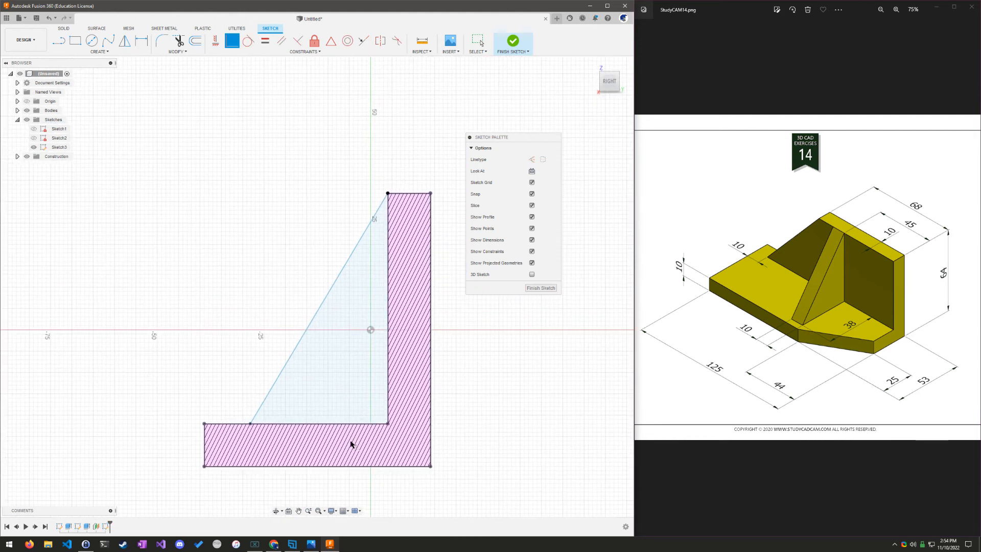
pyautogui.press('Escape')
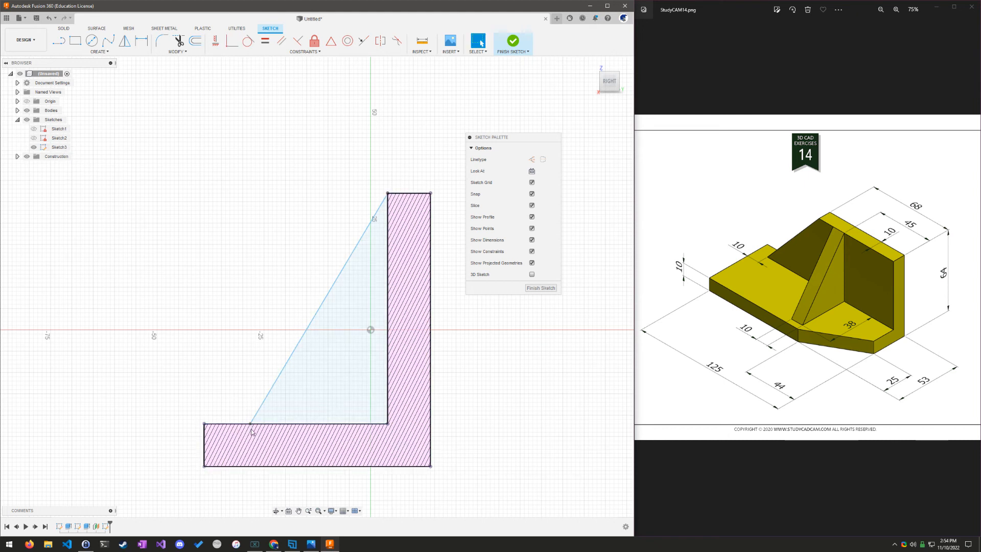
# Set the horizontal distance from the wall's inner face to the sloped line's lower end to 38 mm, and finish the sketch
pyautogui.moveTo(252, 428)
pyautogui.mouseDown()
pyautogui.moveTo(315, 430)
pyautogui.moveTo(238, 429)
pyautogui.moveTo(325, 429)
pyautogui.moveTo(237, 428)
pyautogui.moveTo(341, 433)
pyautogui.moveTo(235, 432)
pyautogui.mouseUp()
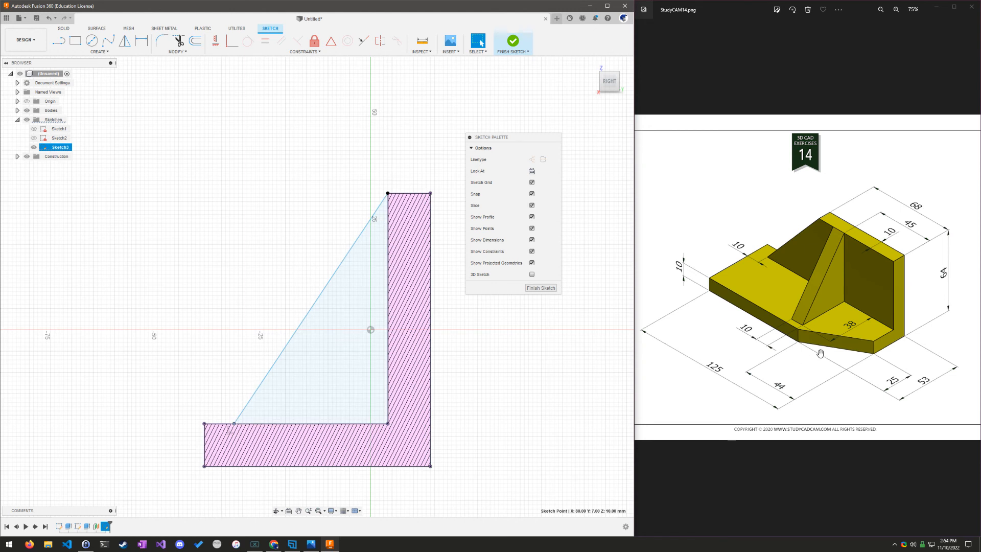
pyautogui.click(218, 193)
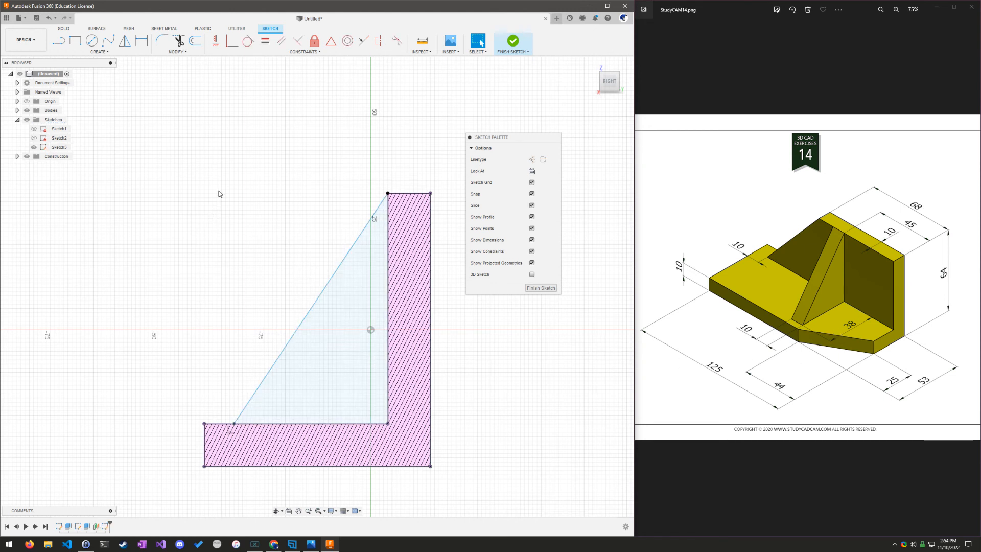
pyautogui.click(141, 40)
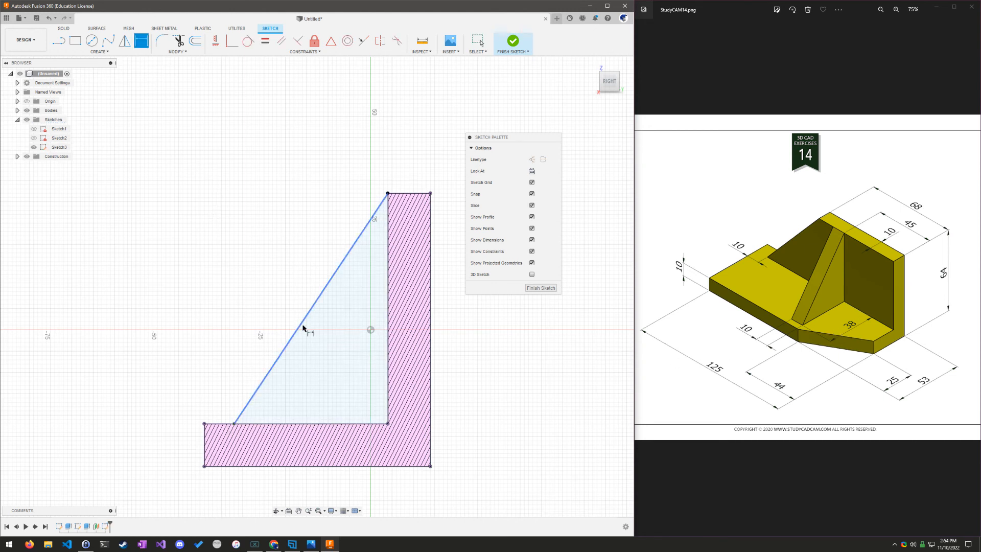
pyautogui.click(389, 369)
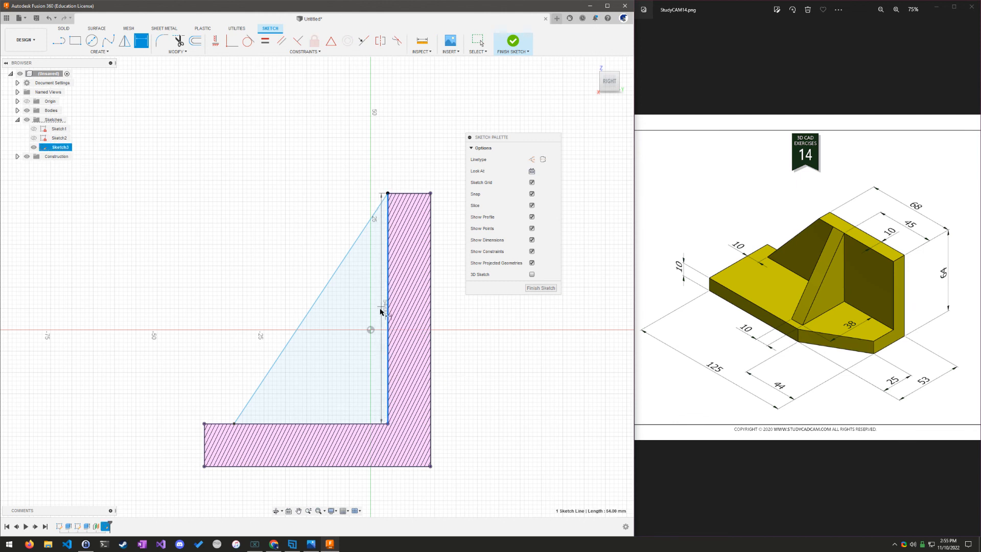
pyautogui.click(234, 425)
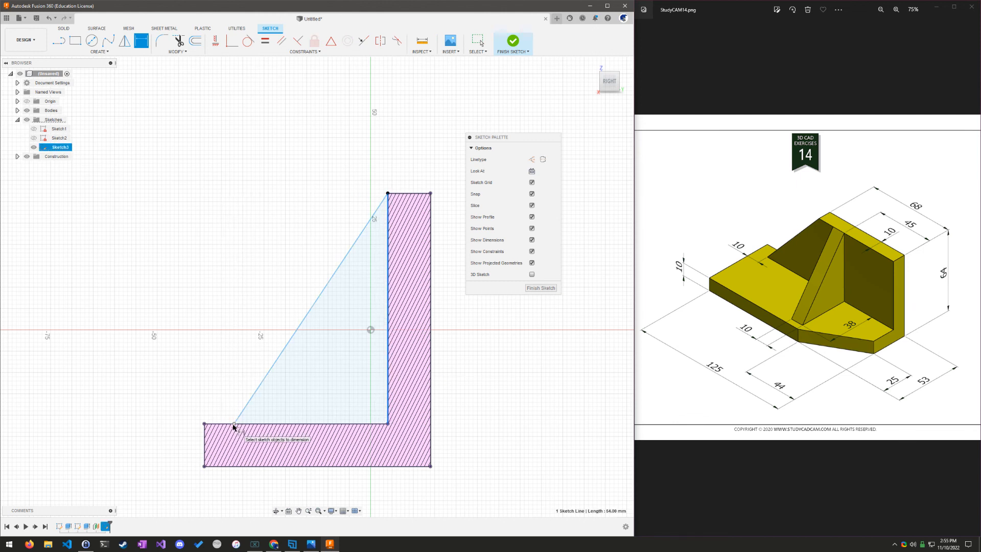
pyautogui.click(301, 492)
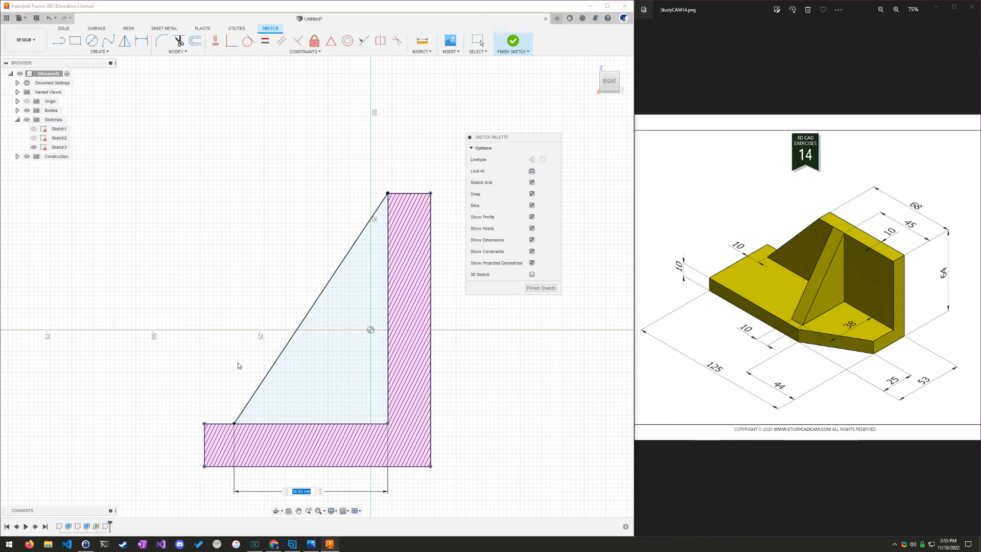
pyautogui.write('38')
pyautogui.press('Return')
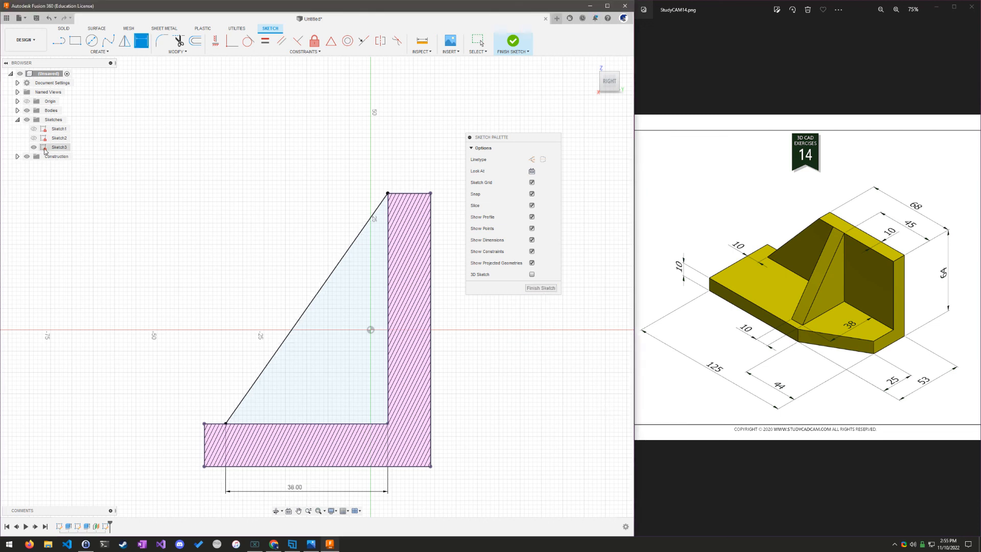
pyautogui.click(548, 290)
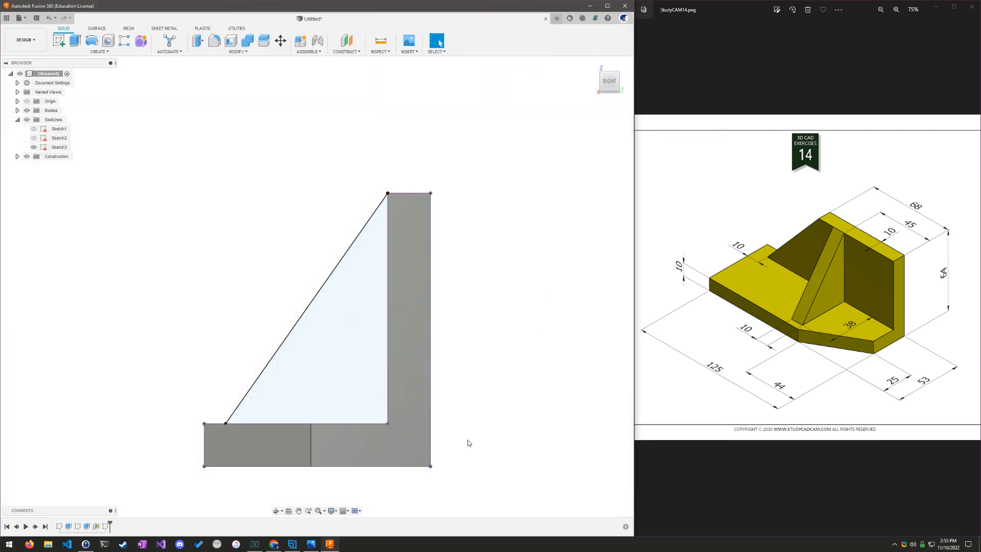
# Extrude the triangular rib profile 10 mm away from the base plate's angled corner, joining it to the bracket
pyautogui.click(592, 63)
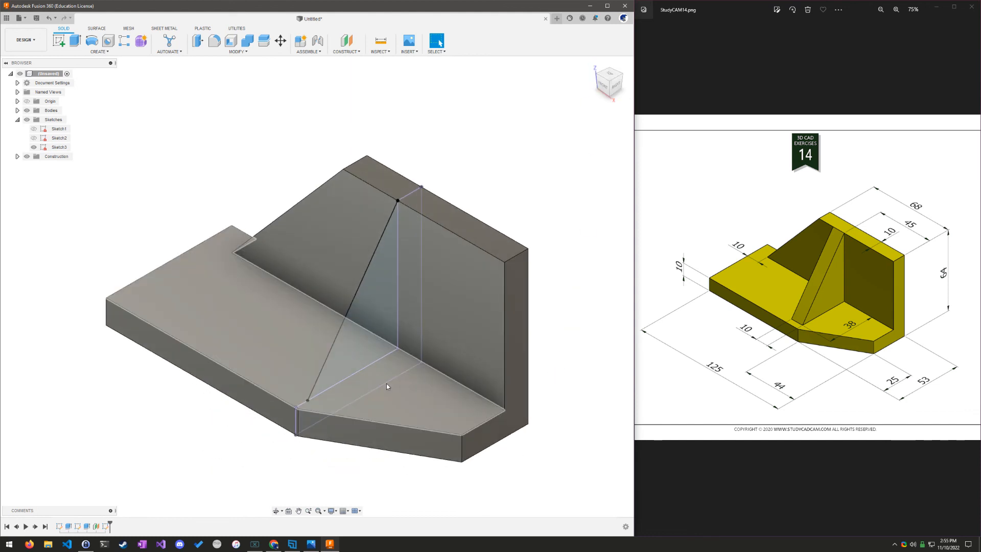
pyautogui.click(371, 339)
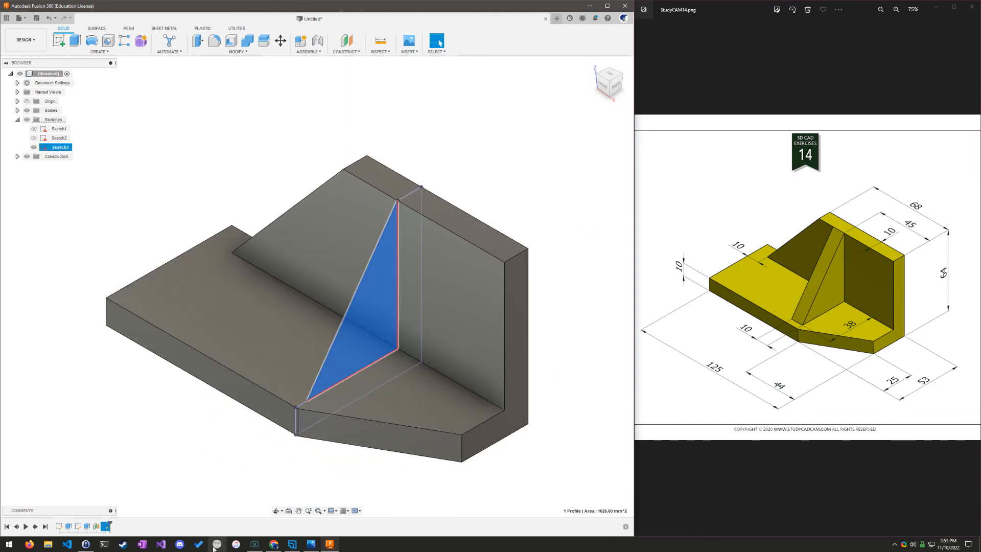
pyautogui.click(77, 41)
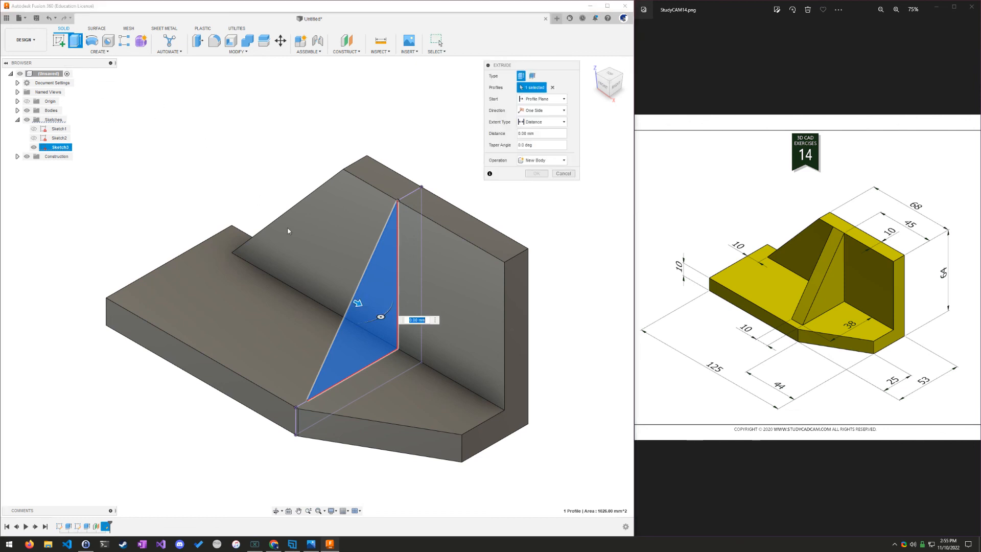
pyautogui.moveTo(360, 304); pyautogui.dragTo(271, 254)
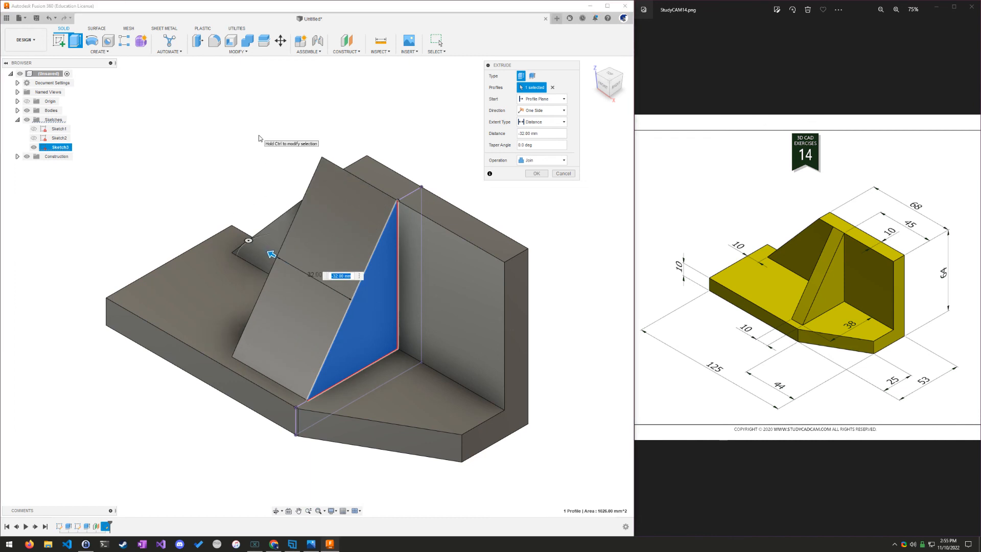
pyautogui.press('BackSpace')
pyautogui.press('Return')
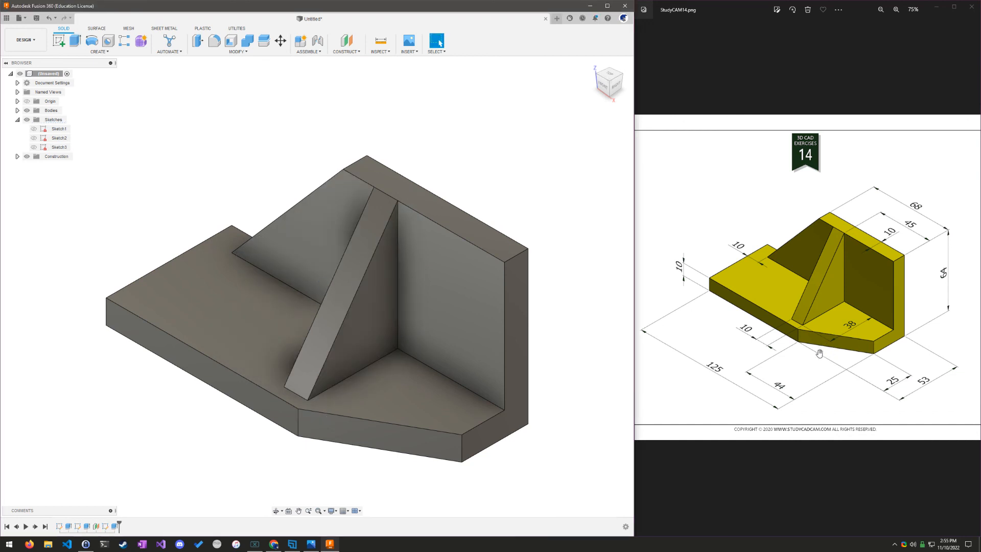
# Examine the 10 mm rib thickness on the reference drawing and look over the finished bracket, ending in the home view
pyautogui.press('super')
pyautogui.click(798, 357)
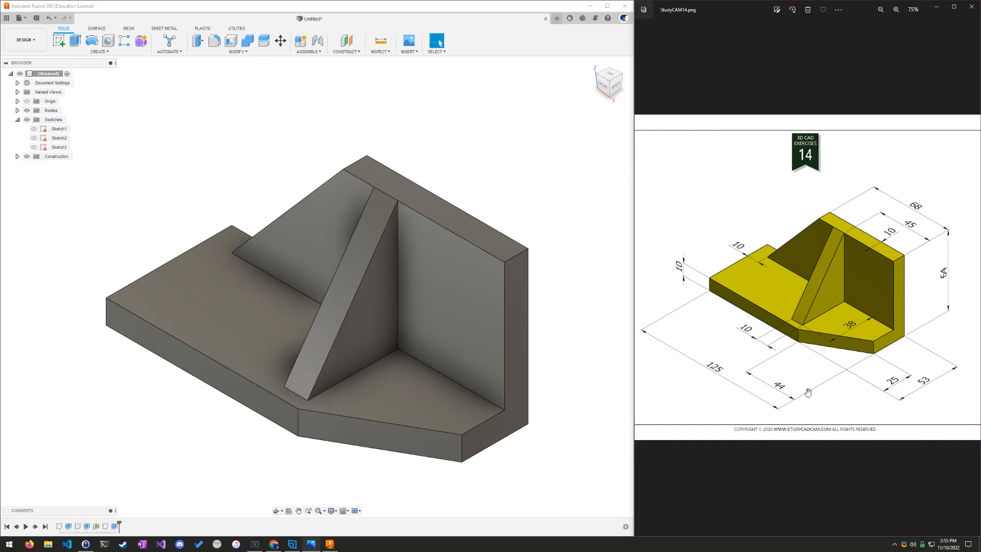
pyautogui.hotkey('ctrl', '1')
pyautogui.click(792, 348)
pyautogui.moveTo(713, 295)
pyautogui.mouseDown()
pyautogui.moveTo(696, 299)
pyautogui.moveTo(728, 283)
pyautogui.mouseUp()
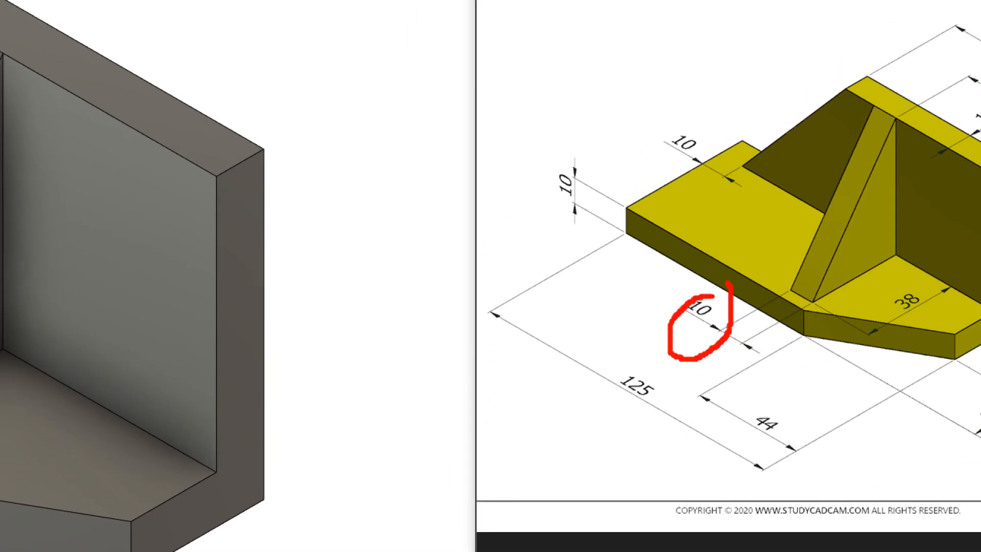
pyautogui.press('Escape')
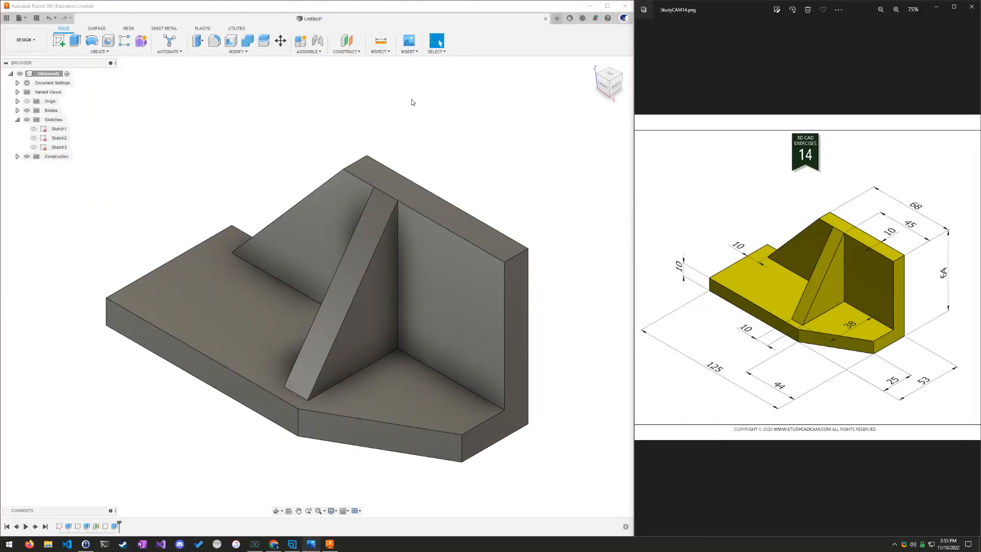
pyautogui.keyDown('shift'); pyautogui.moveTo(186, 208); pyautogui.dragTo(557, 72, button='middle'); pyautogui.keyUp('shift')
pyautogui.click(596, 69)
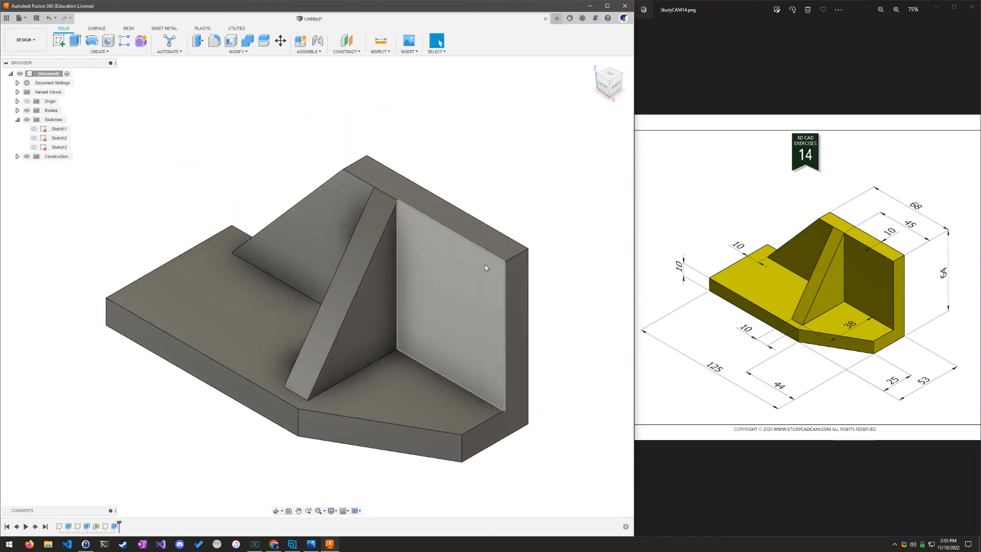